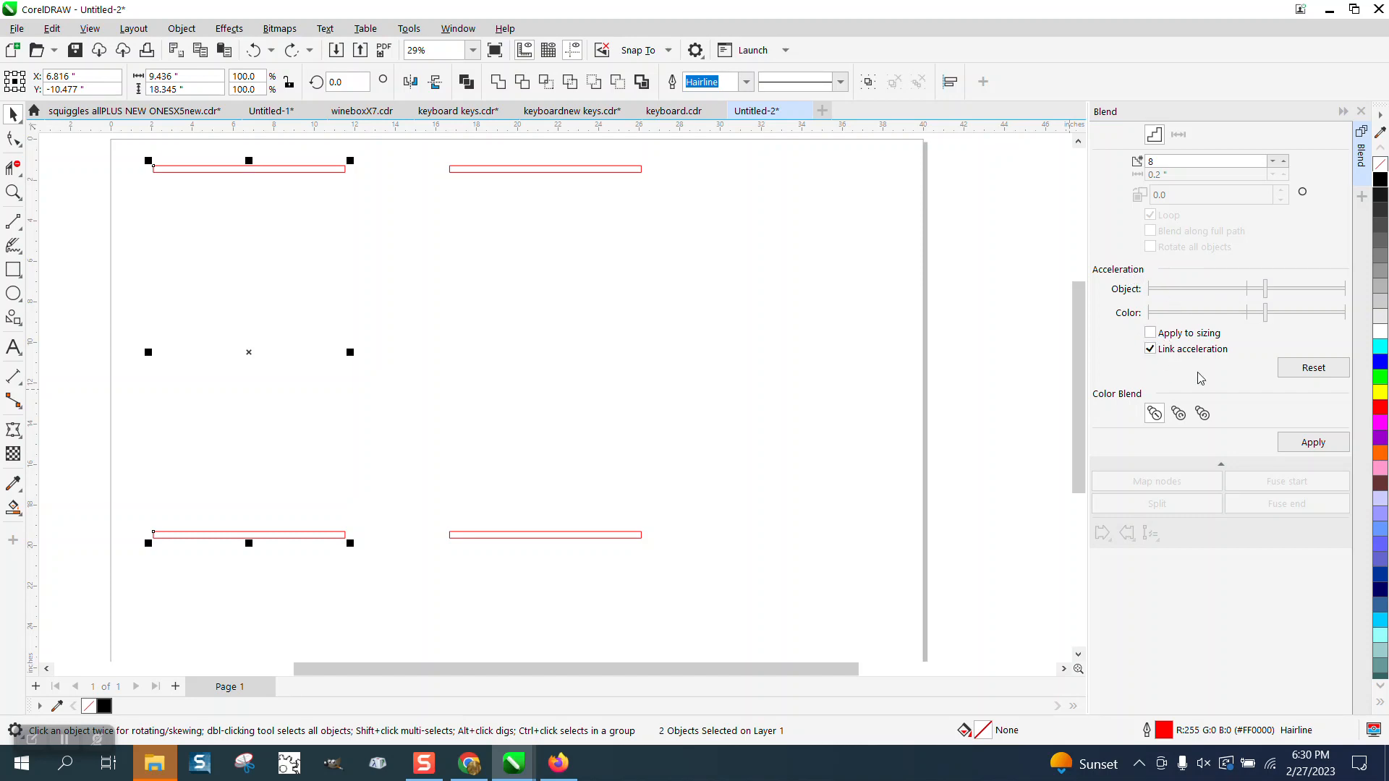
Blend the upper and lower rectangles of the left pair with 8 steps, using acceleration that widens the spacing downward.
click(419, 239)
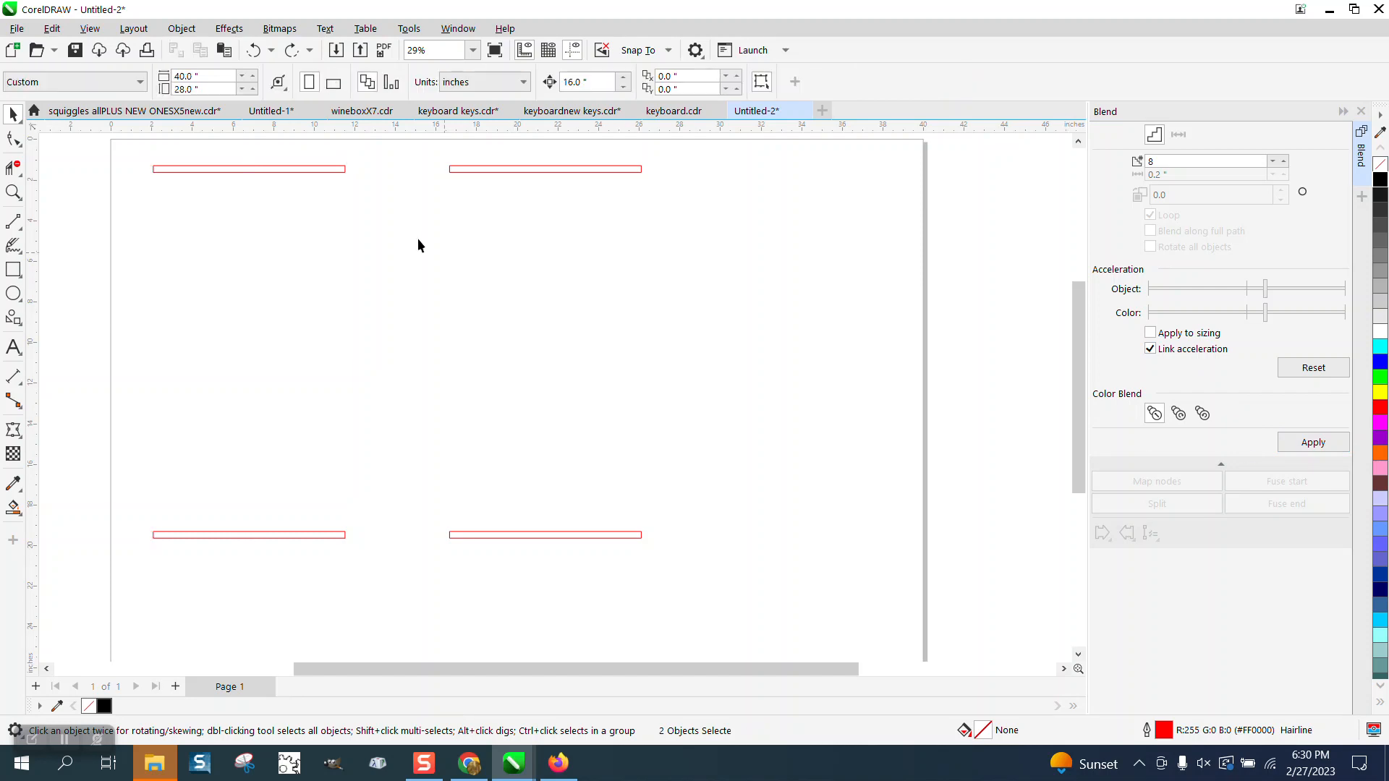
click(335, 172)
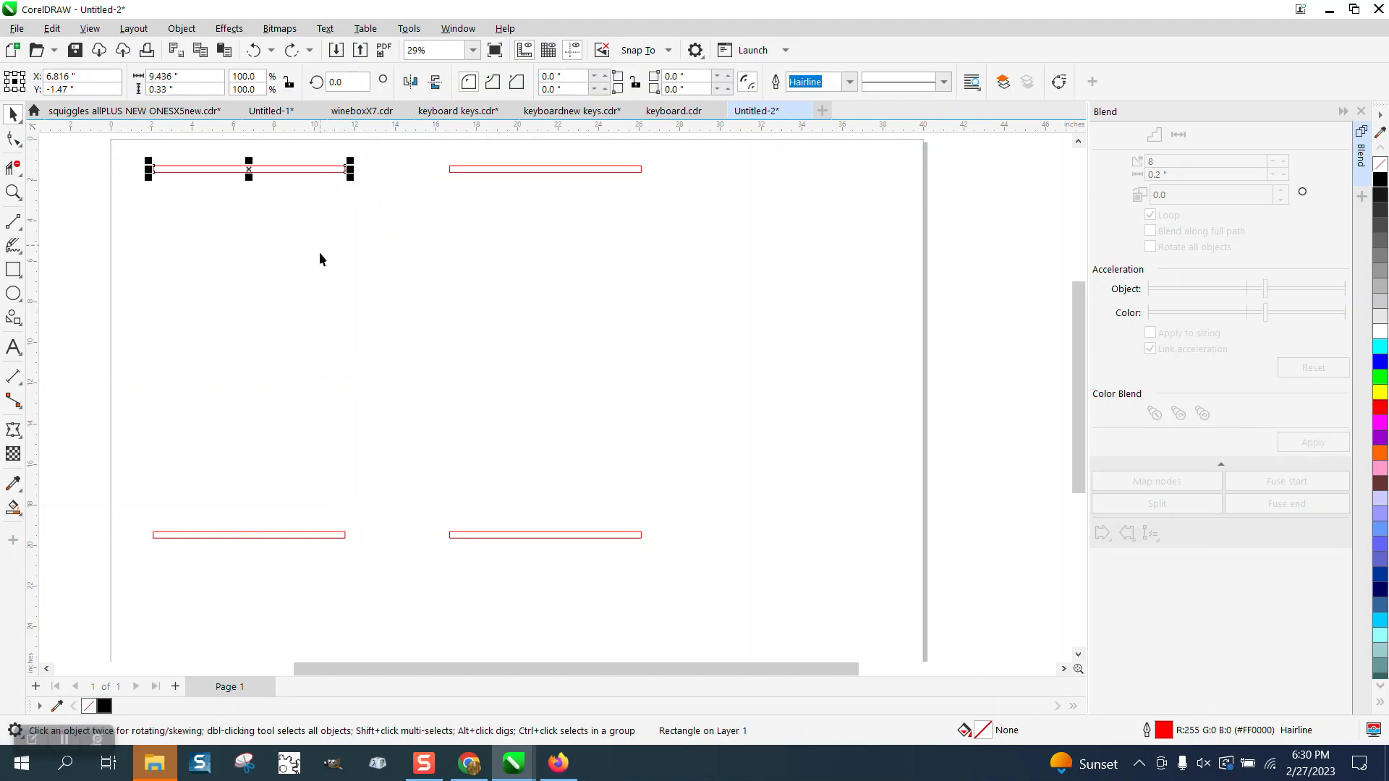
shift+click(315, 534)
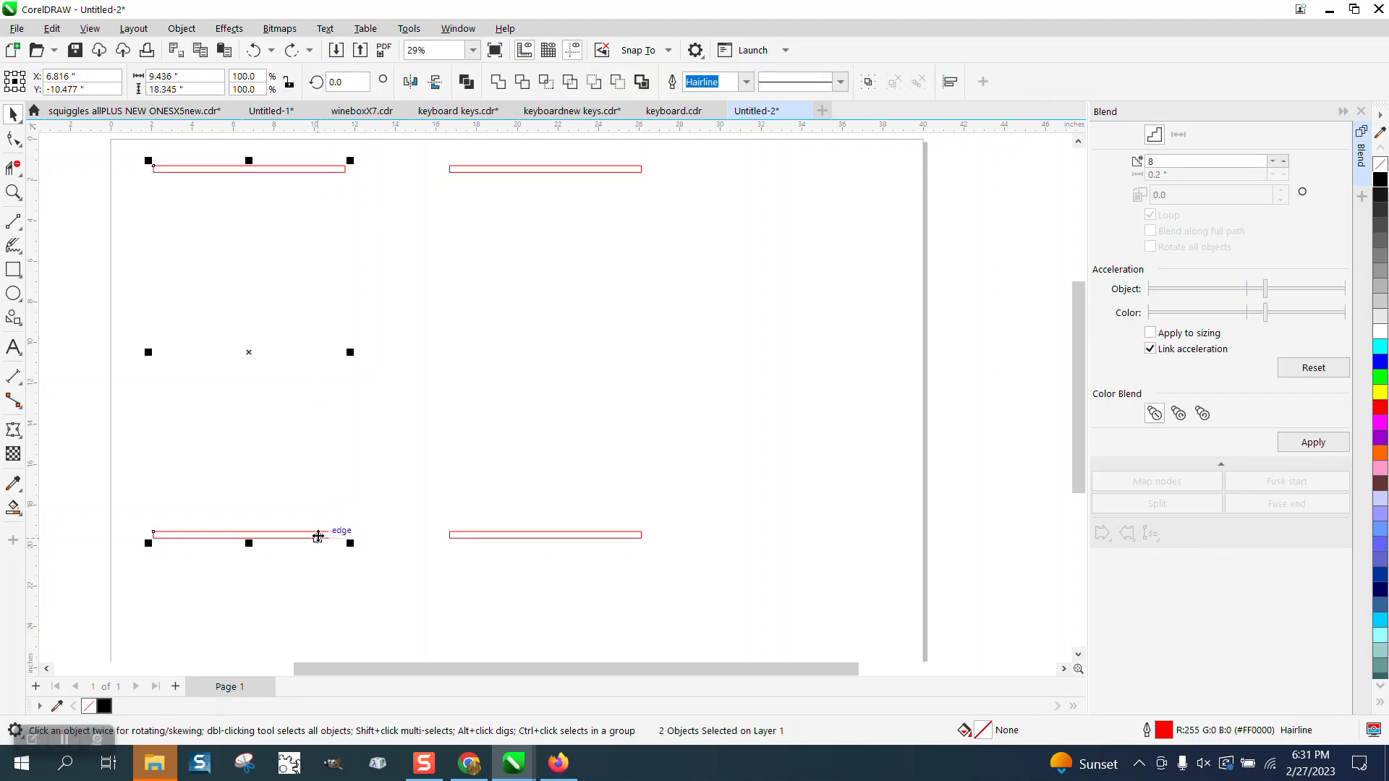
click(1300, 442)
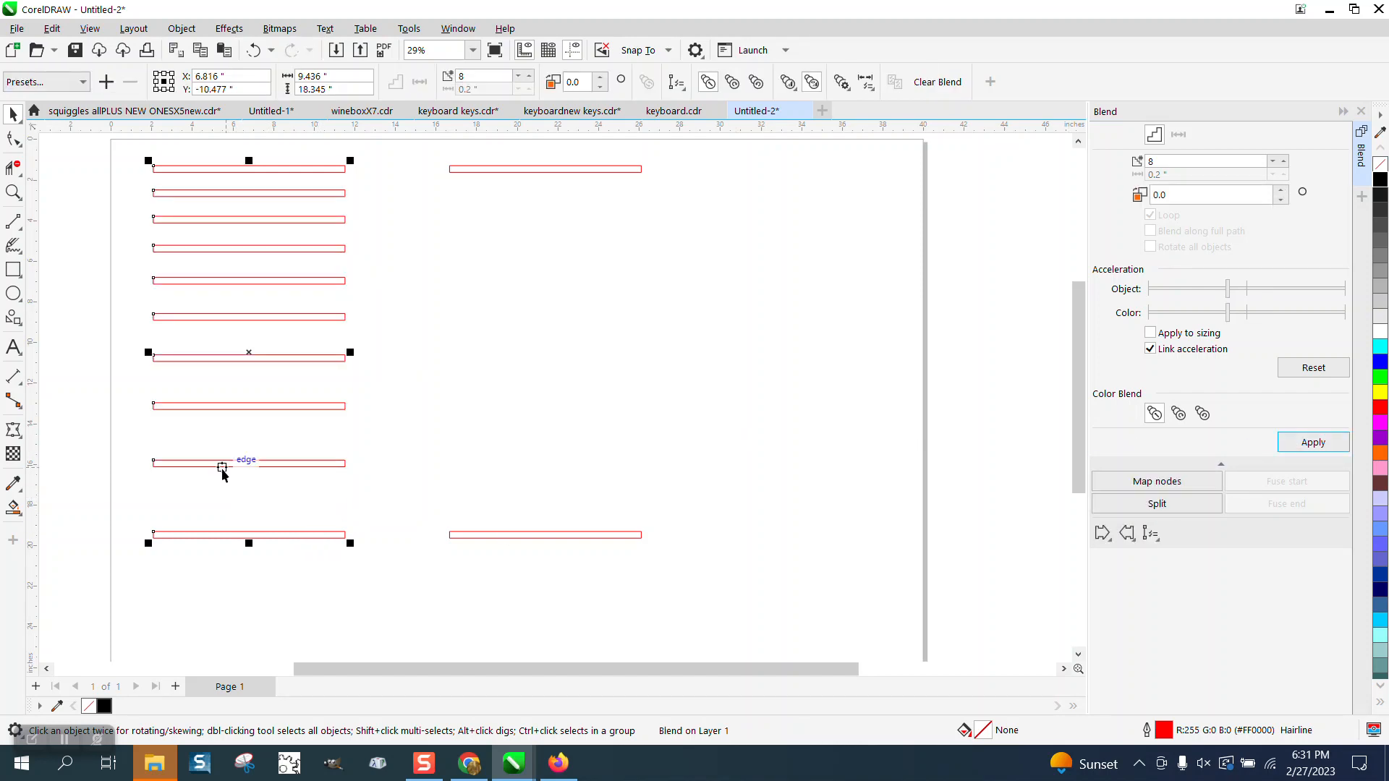
Try blending the right pair of rectangles with 8 steps and the same acceleration, and undo the blend.
click(489, 214)
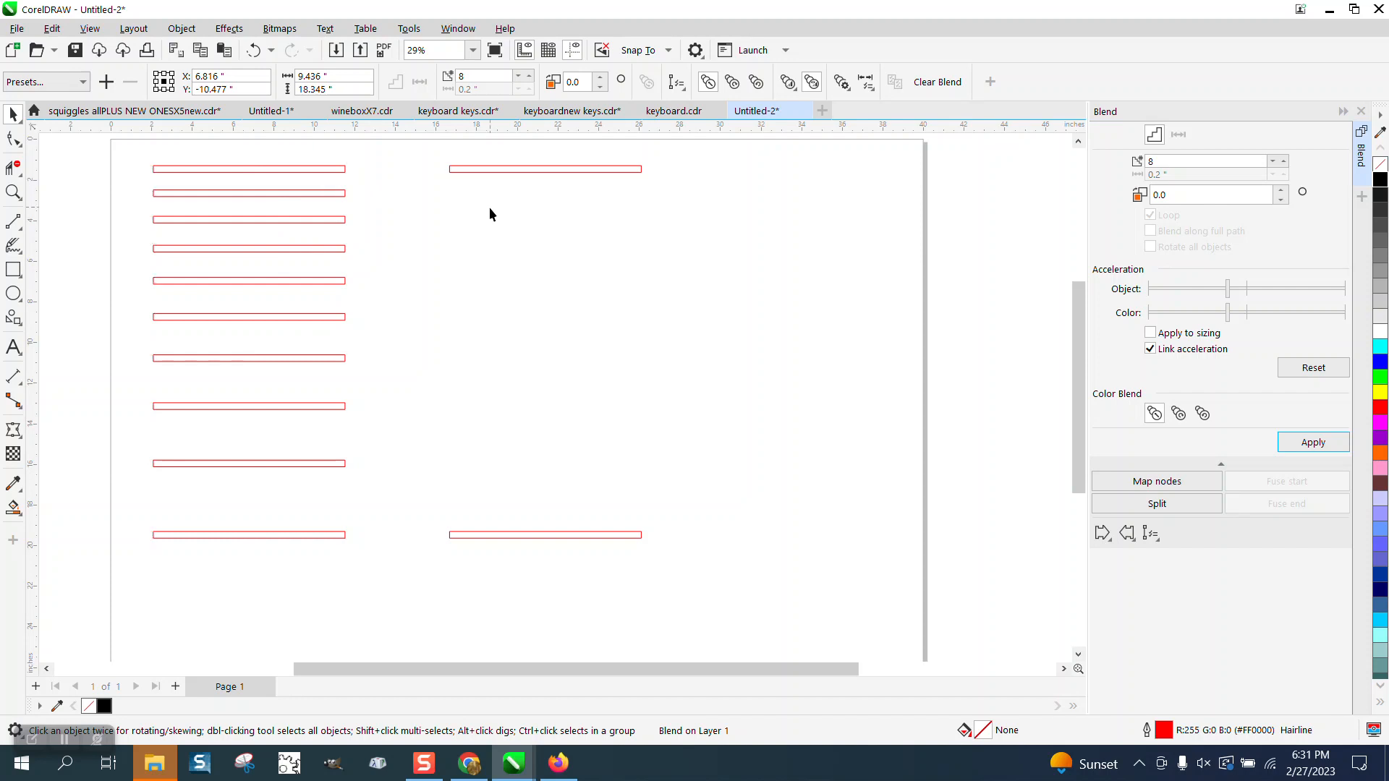
click(559, 535)
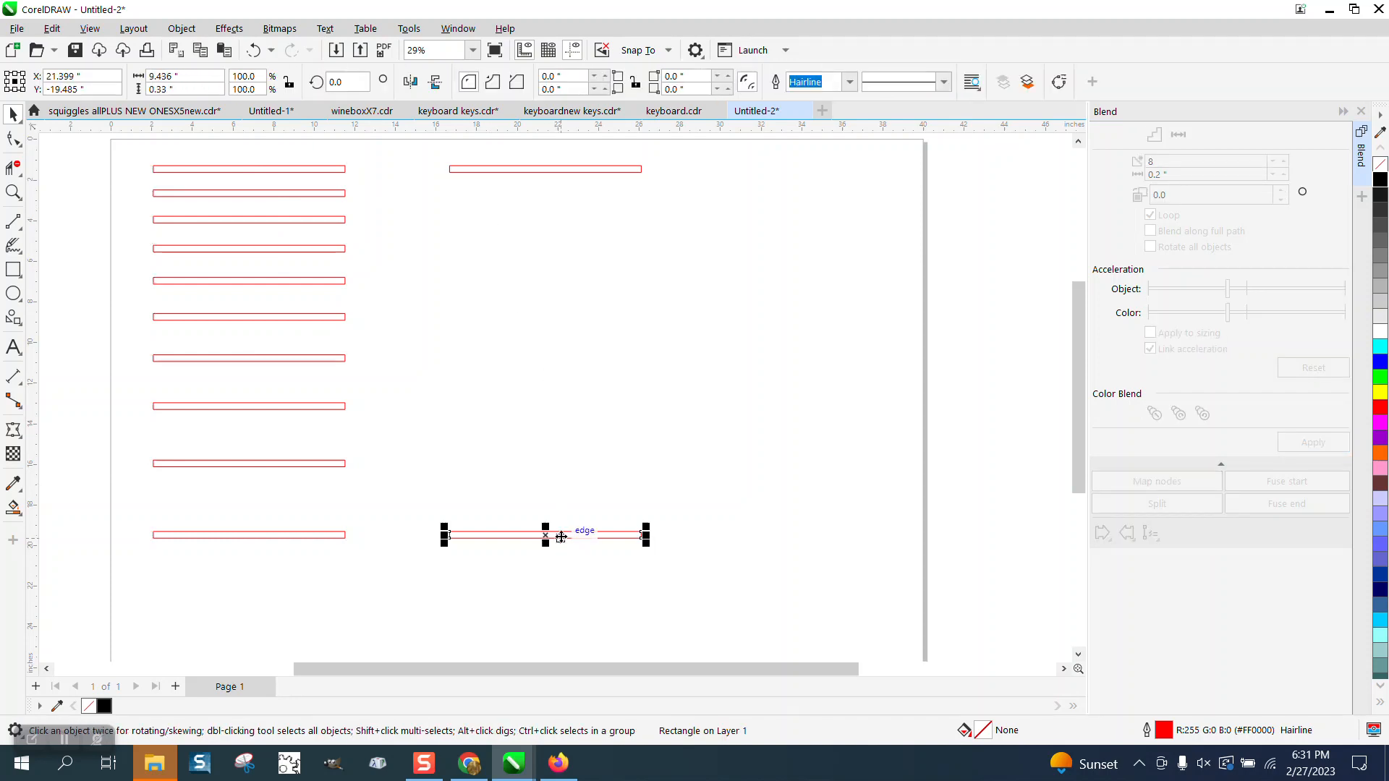
shift+click(588, 171)
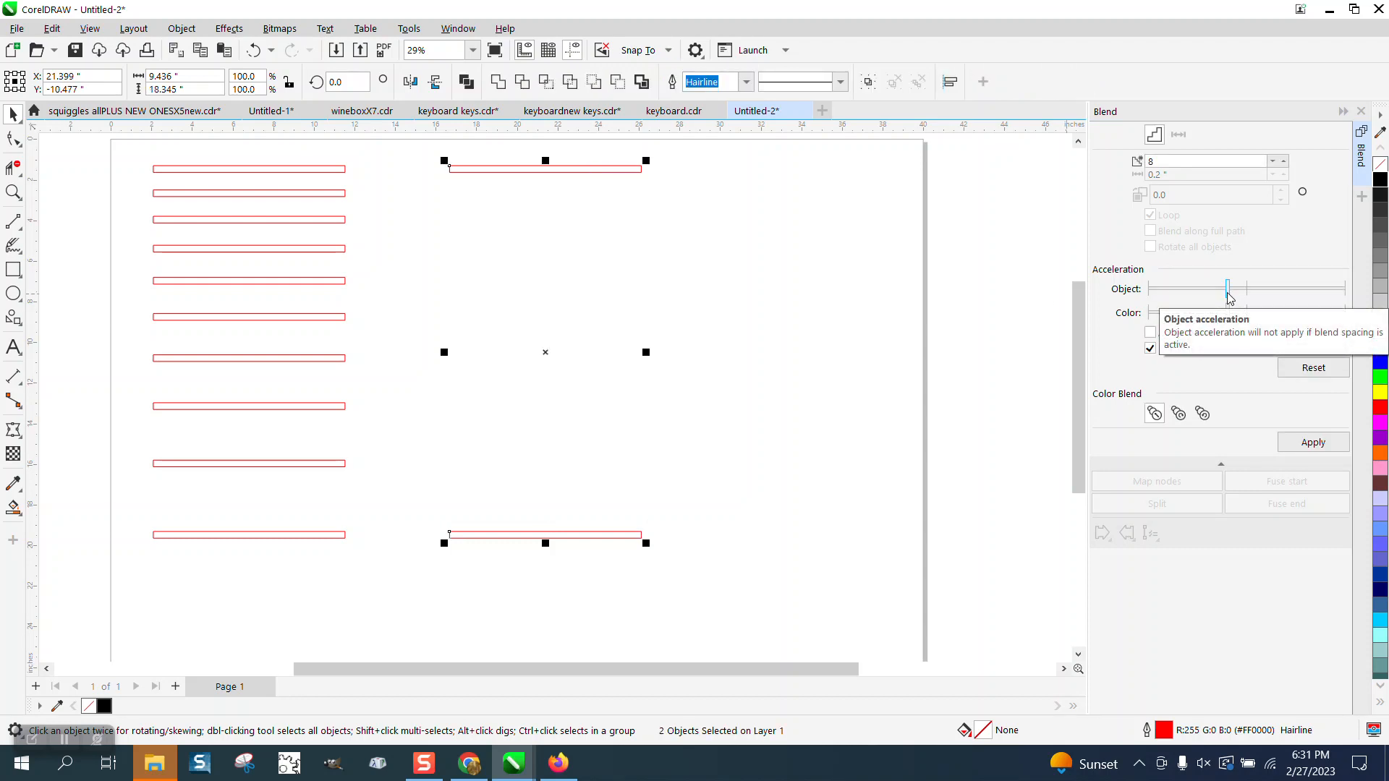
click(1313, 442)
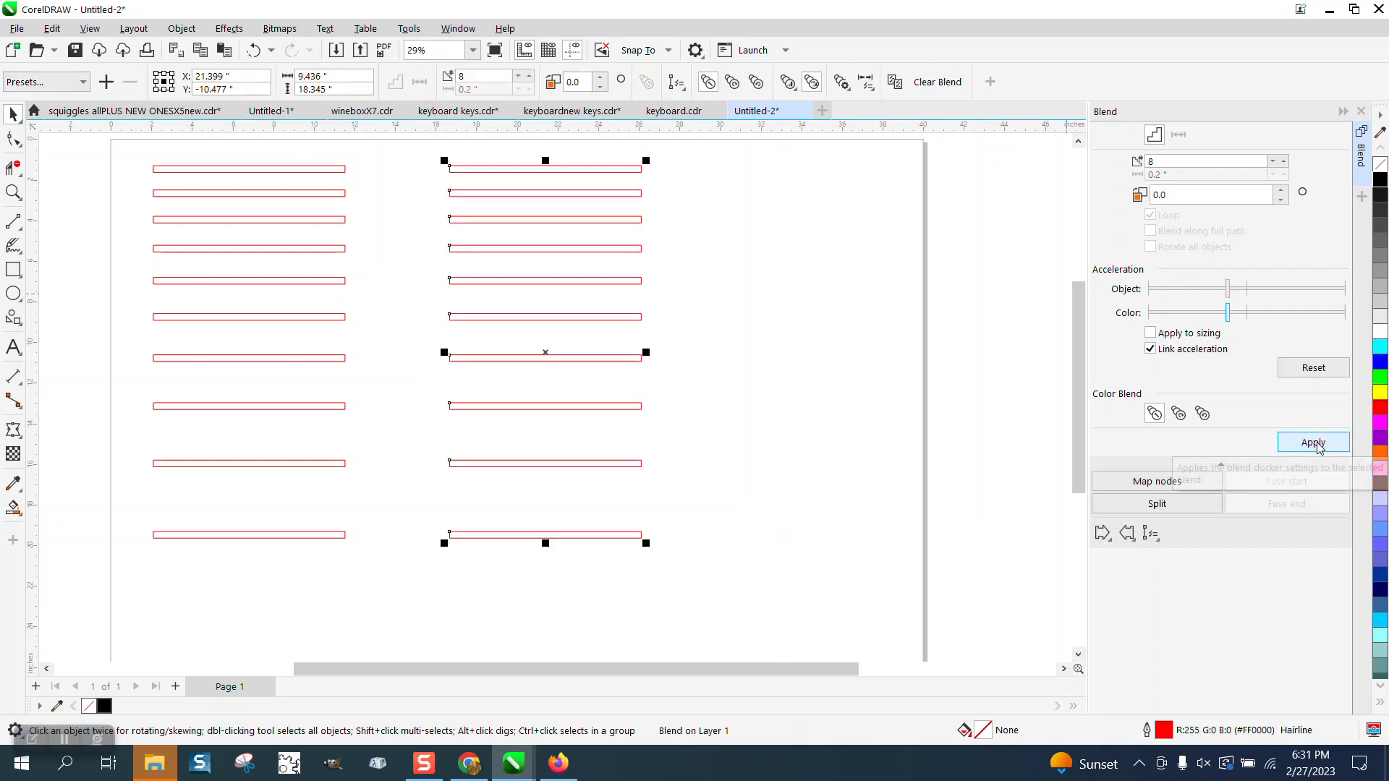
click(254, 50)
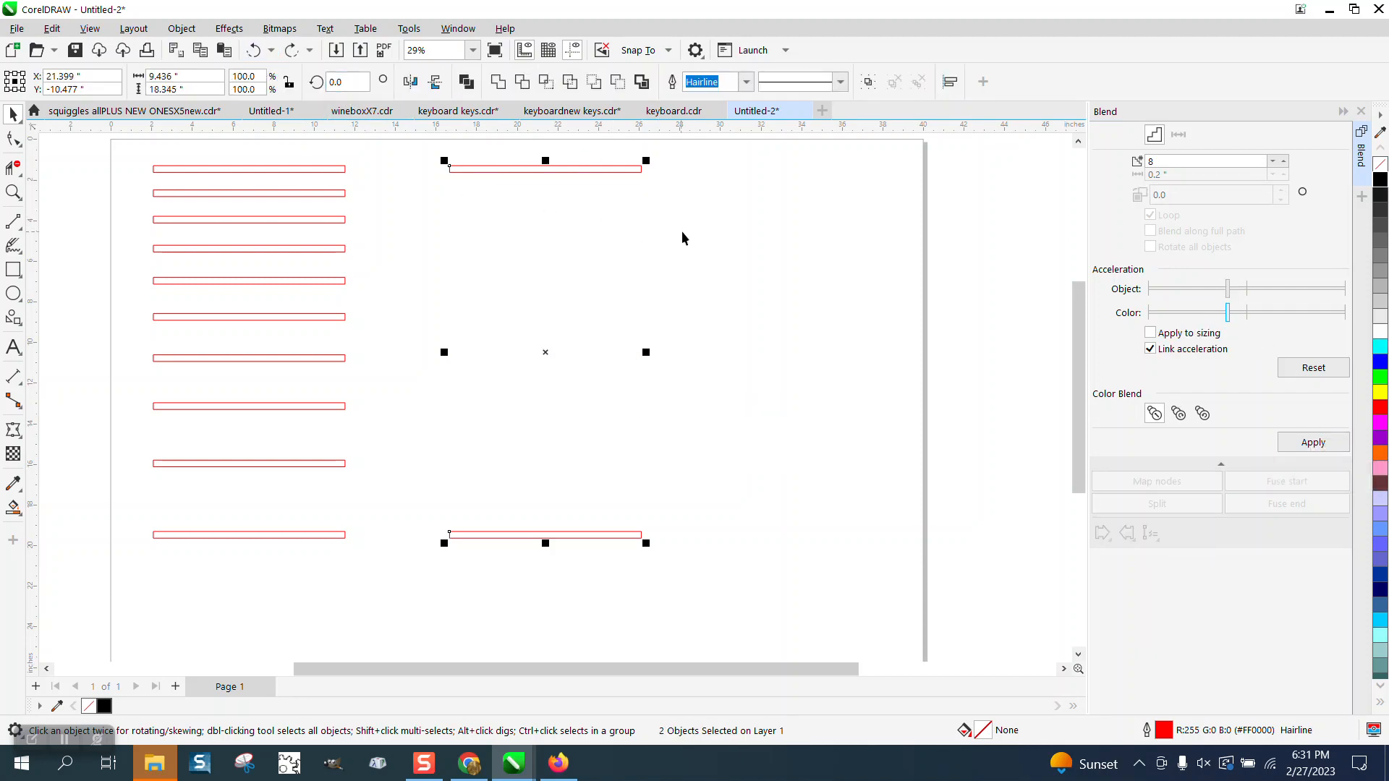
Blend the right pair of rectangles with 8 steps, shifting the object acceleration the opposite way so the spacing narrows downward.
key(Escape)
click(586, 169)
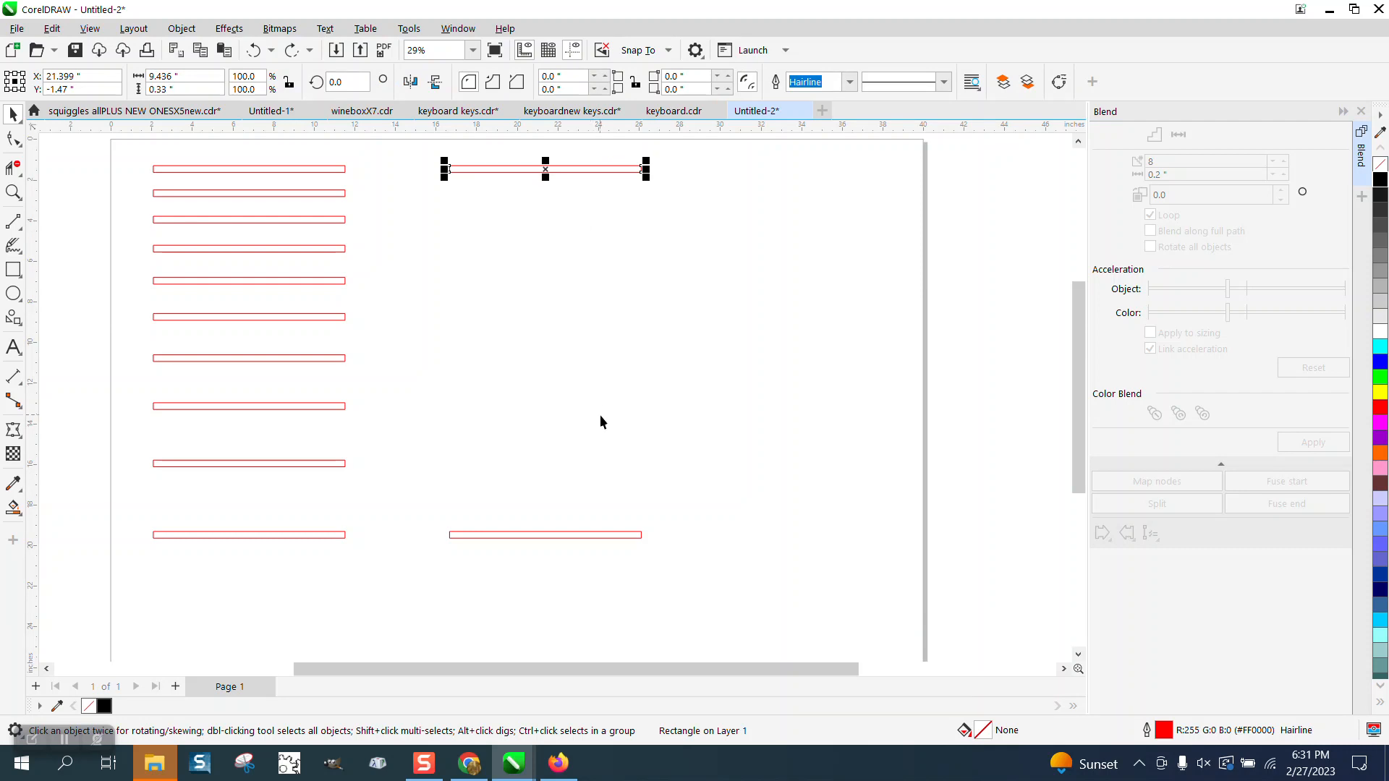
shift+click(628, 536)
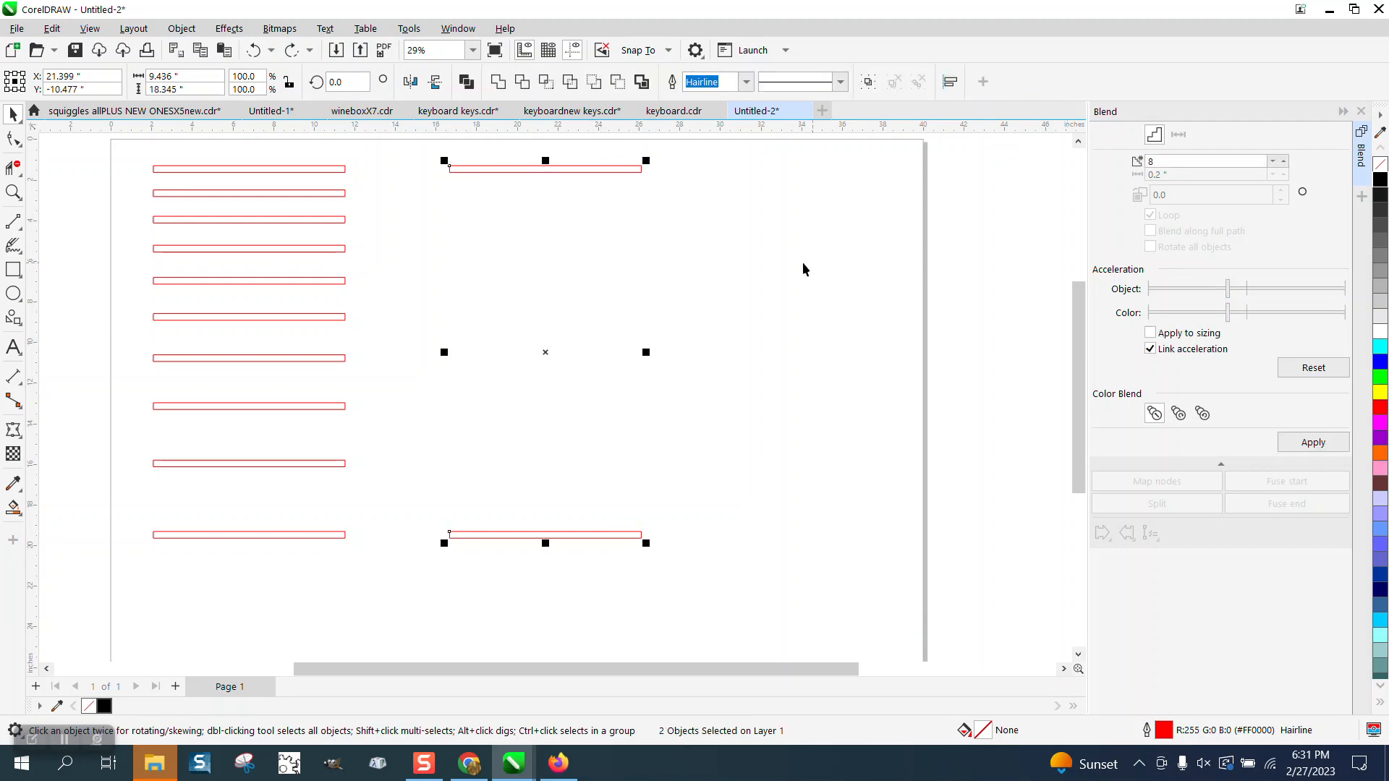
click(705, 230)
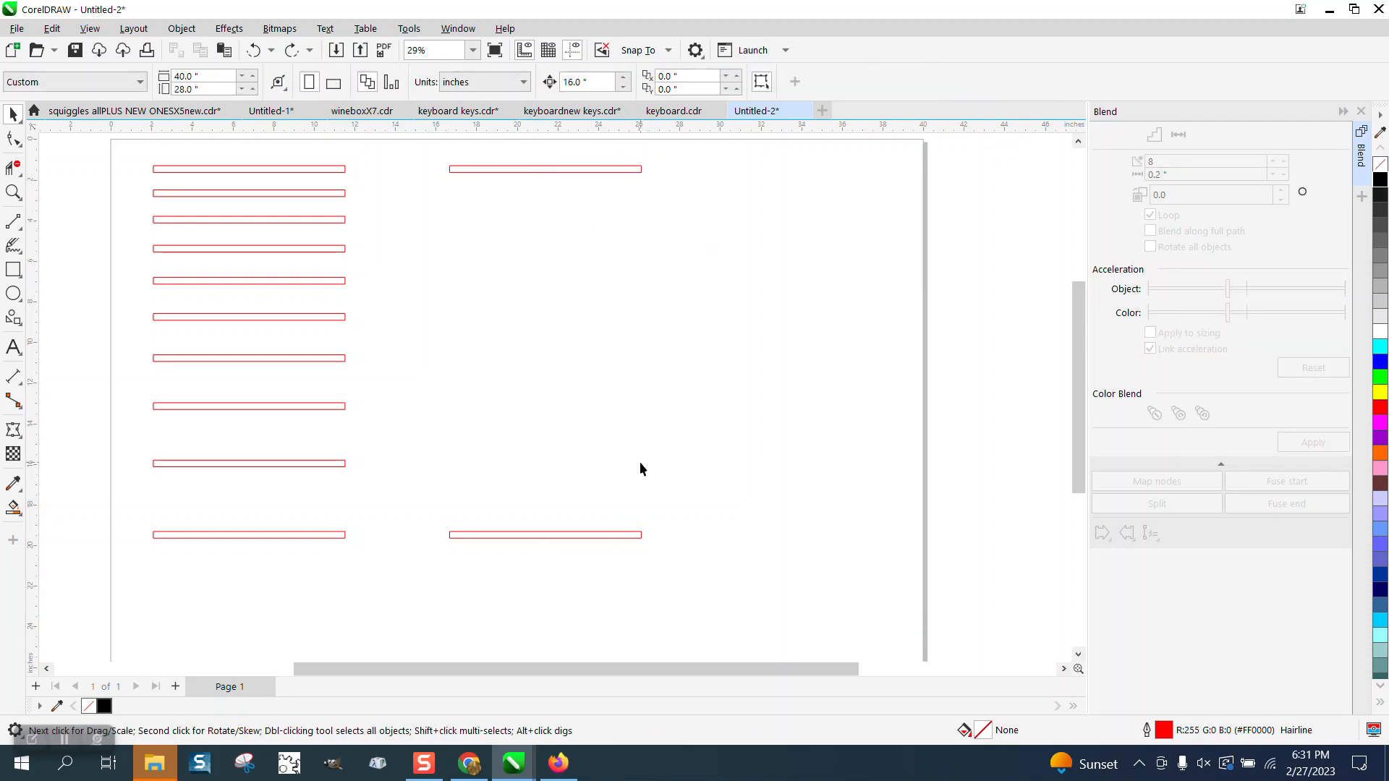
click(638, 535)
shift+click(634, 170)
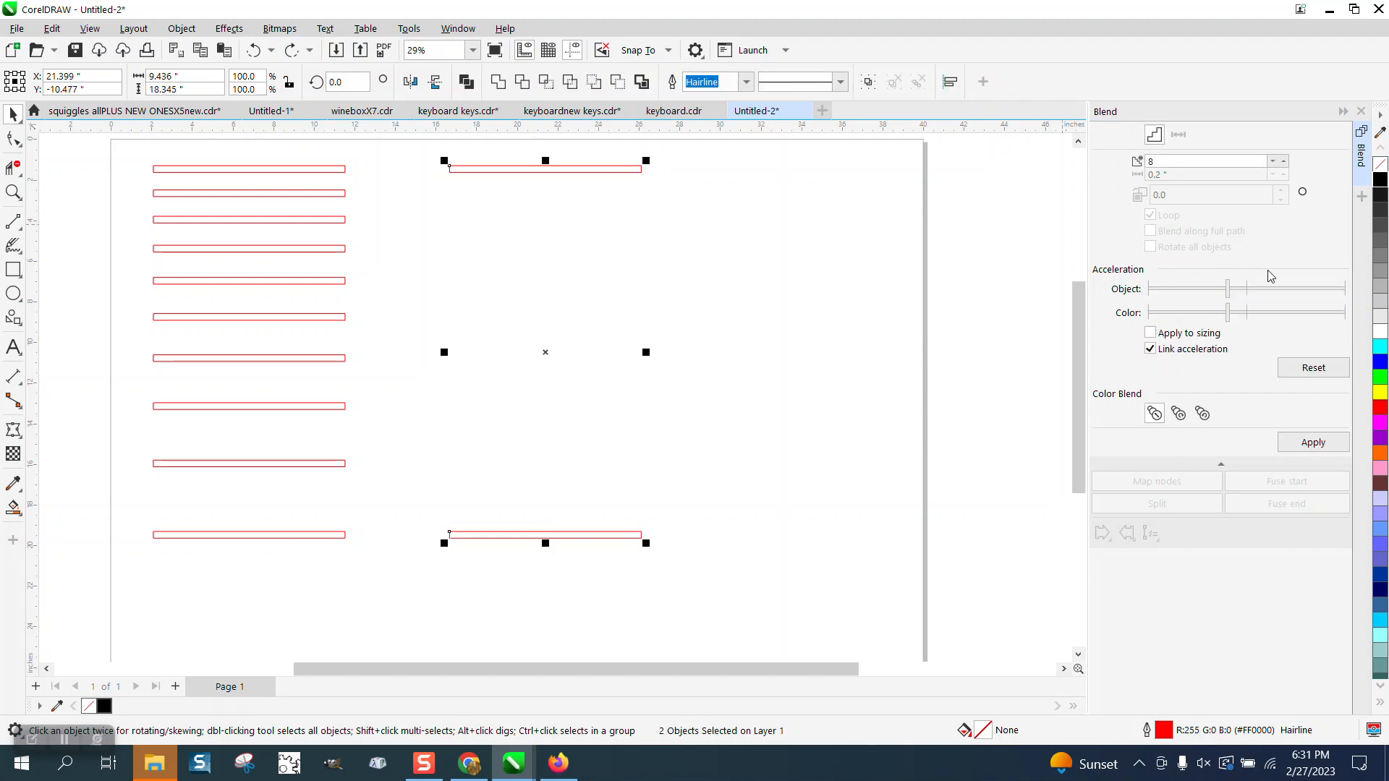
drag(1232, 292, 1269, 290)
click(1312, 442)
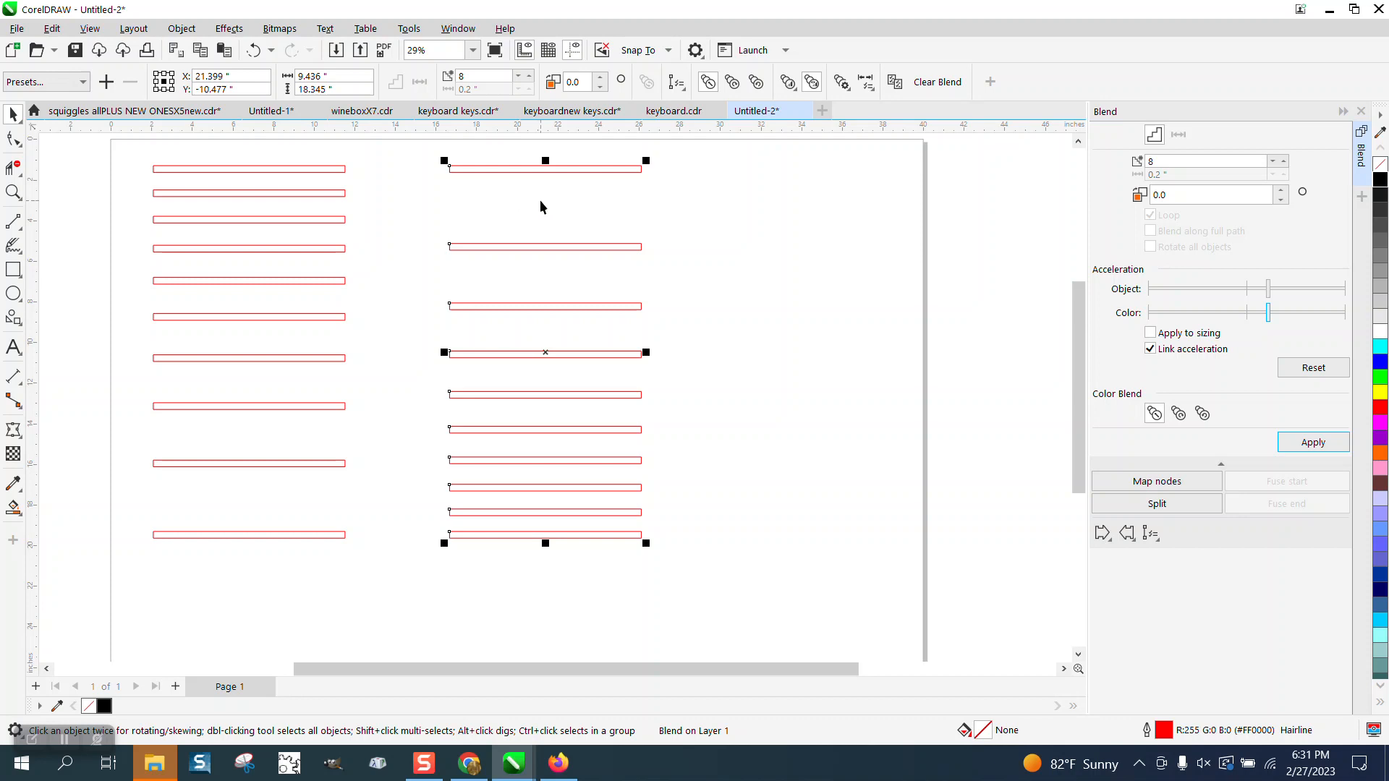
Delete the right-hand blend and move the remaining blend to the middle of the page.
drag(442, 157, 446, 284)
key(Delete)
scroll(534, 248, down, 1)
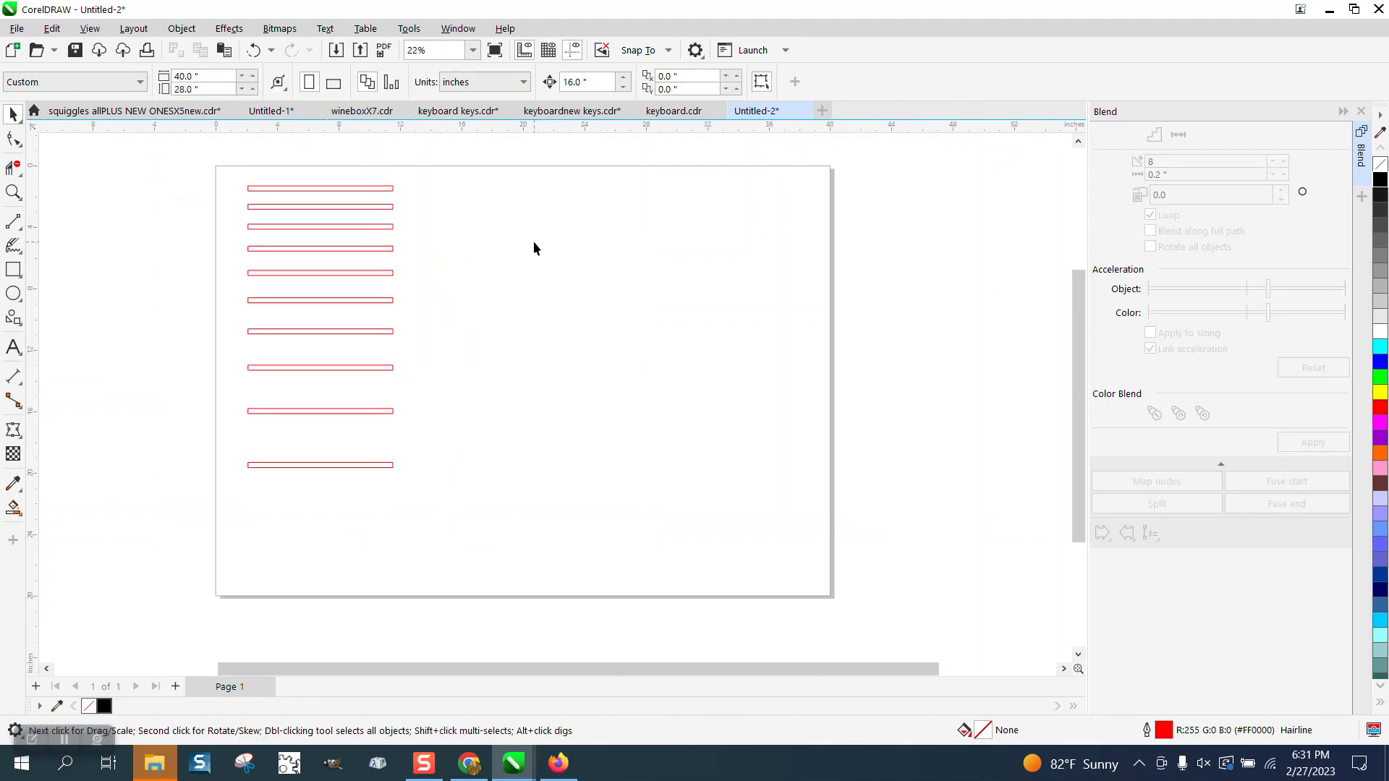
drag(492, 478, 492, 473)
drag(318, 324, 569, 319)
Break the blend apart and group all of its bars together.
click(181, 29)
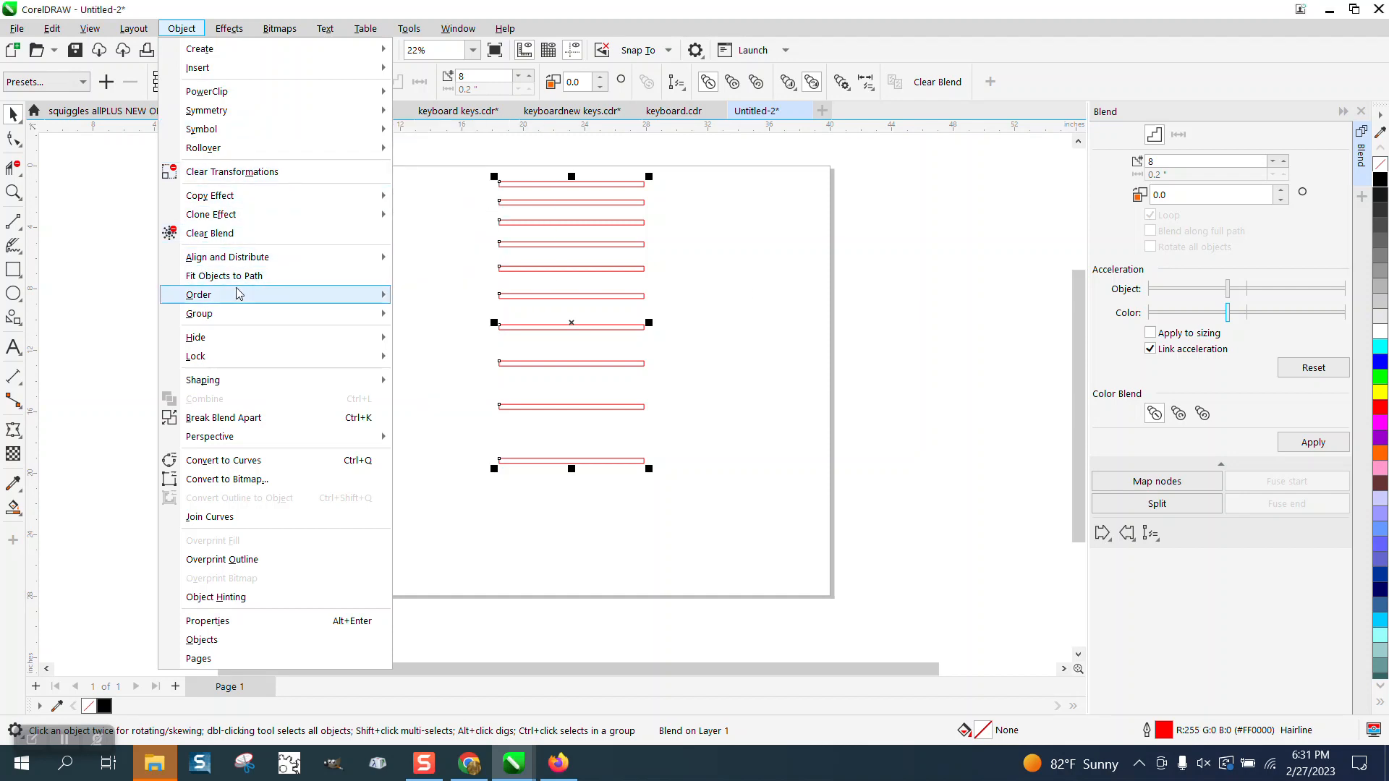
mouse_move(222, 300)
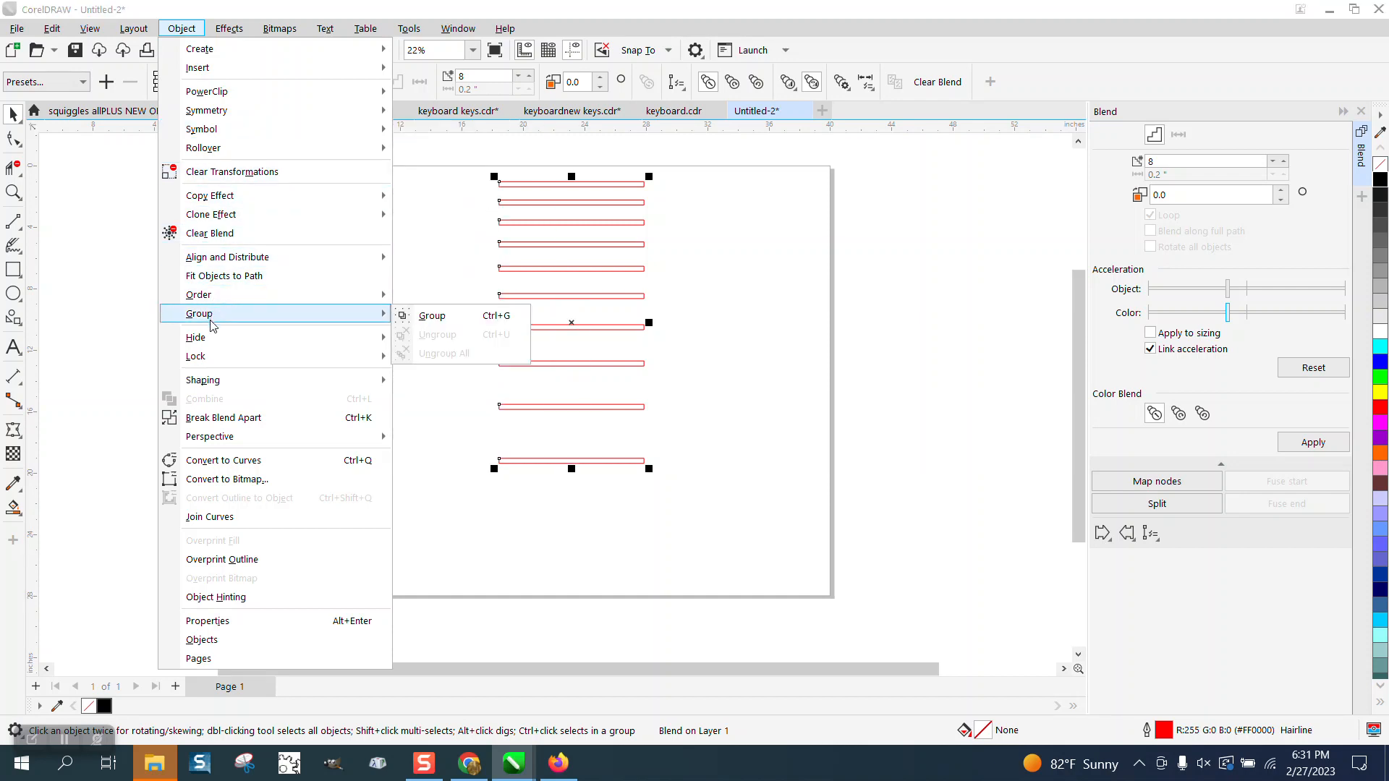
click(251, 420)
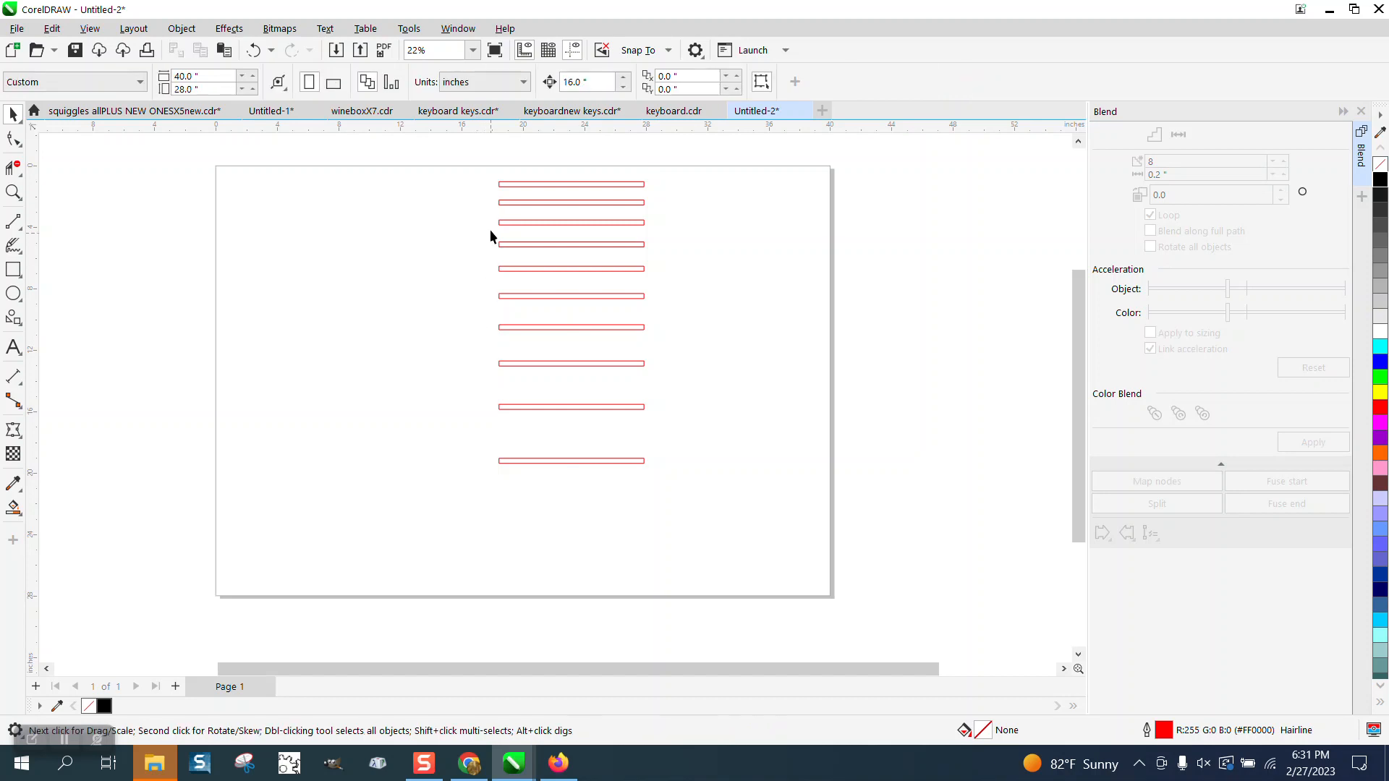
drag(782, 533, 806, 544)
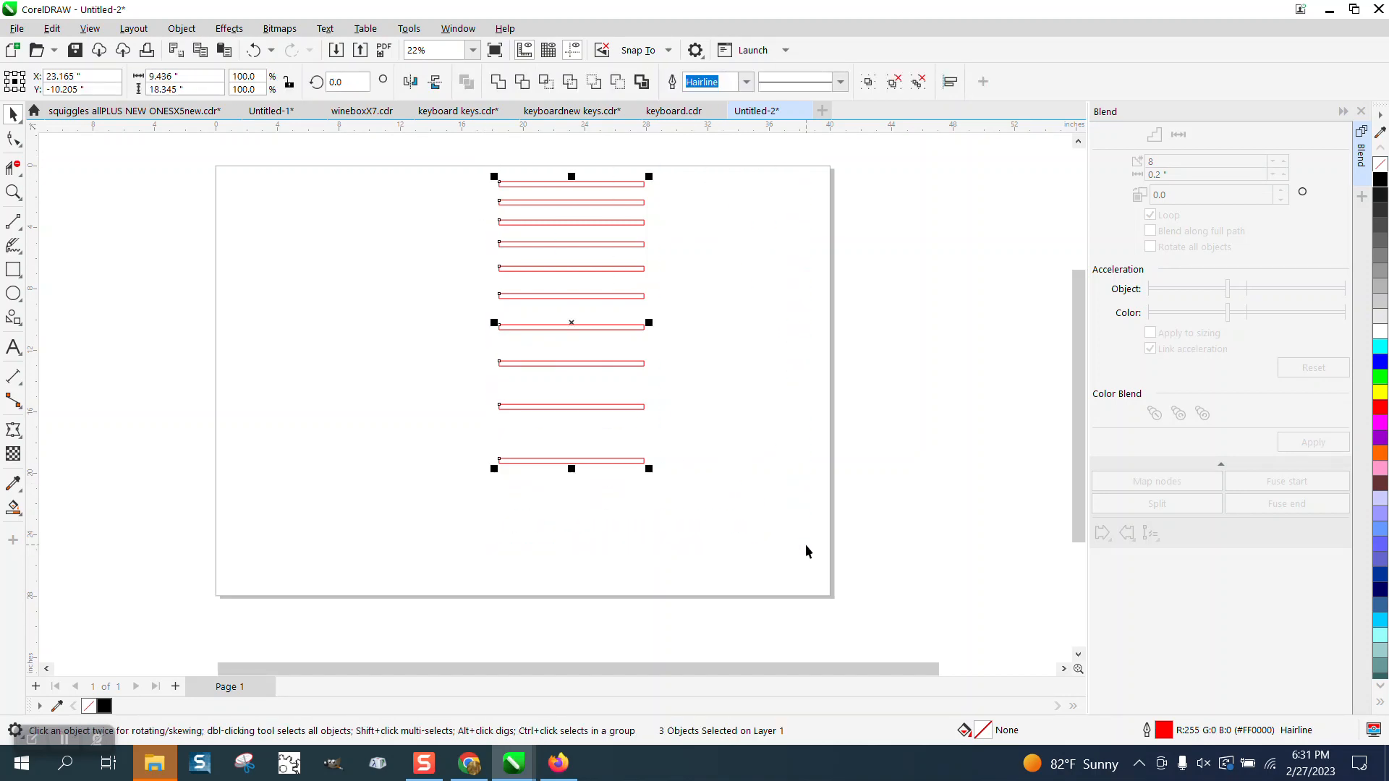
key(ctrl+g)
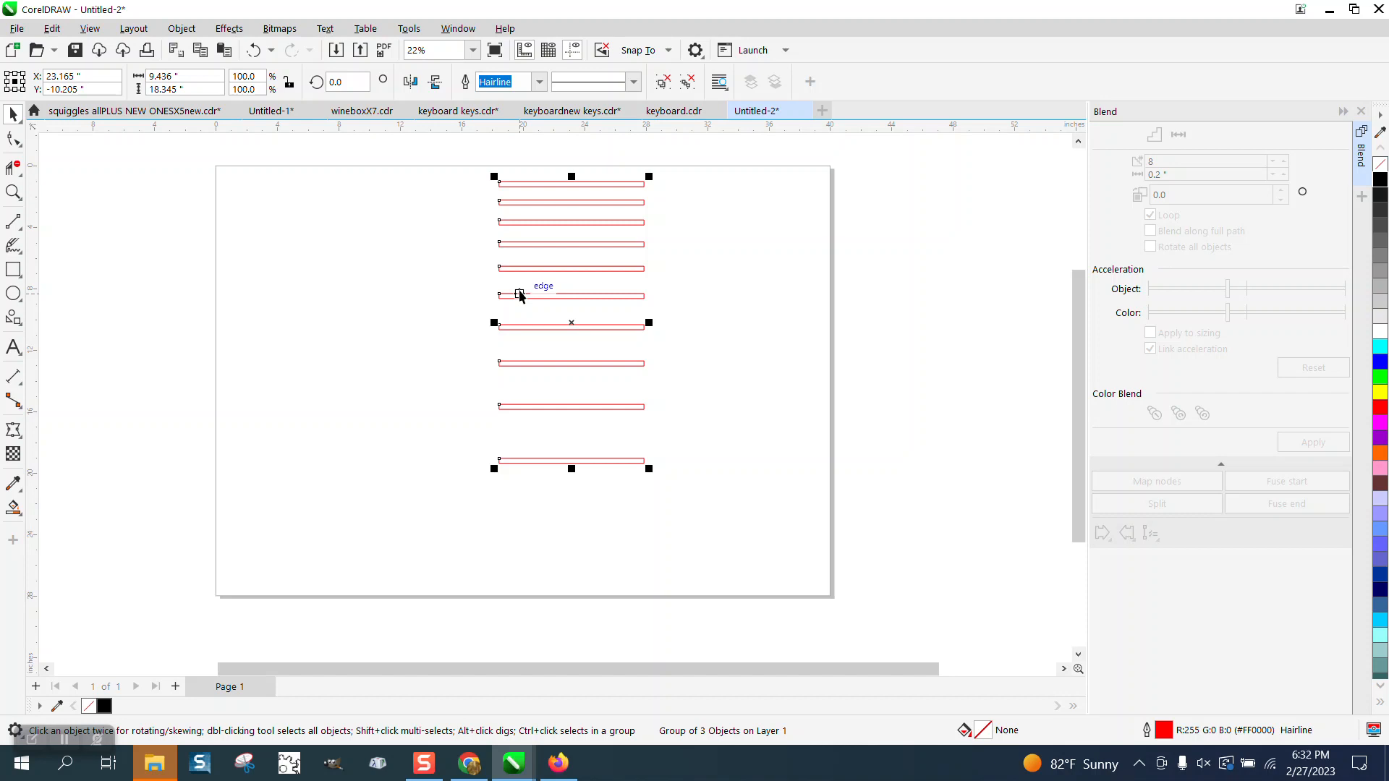
Set the height of the grouped bars to 18 inches.
drag(185, 89, 132, 90)
text(18)
key(Return)
click(497, 145)
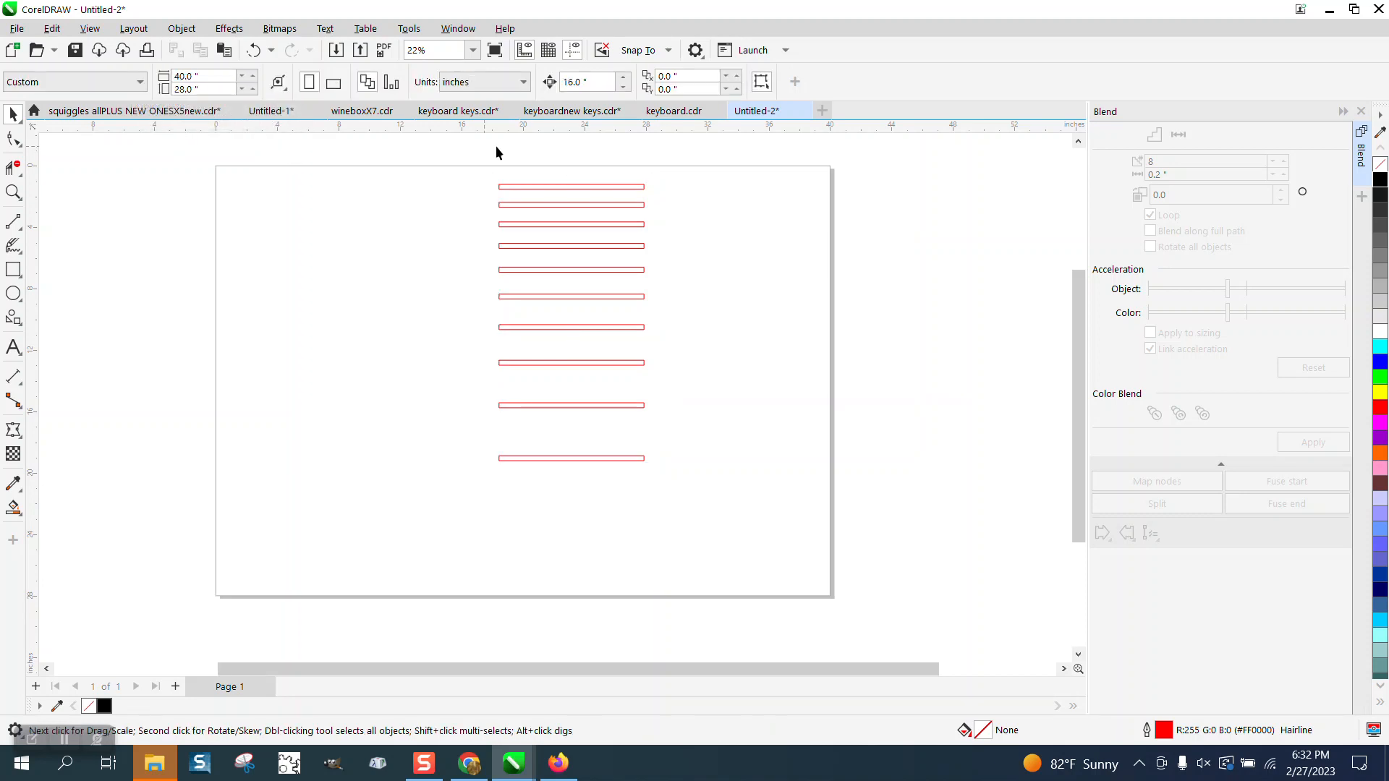
Make a vertically mirrored copy of the group and move it down with the nudge distance set to 18 inches.
drag(589, 84, 532, 92)
text(18)
click(612, 187)
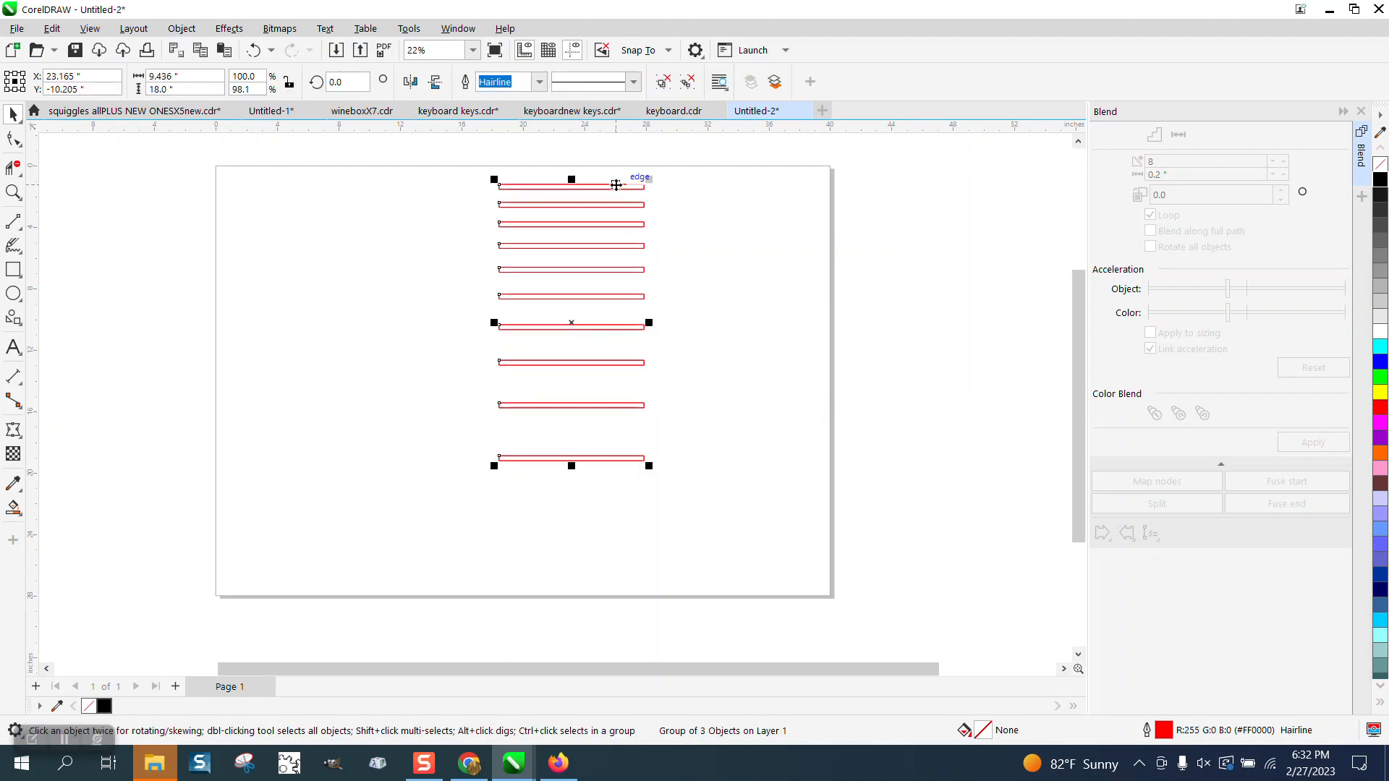
click(434, 81)
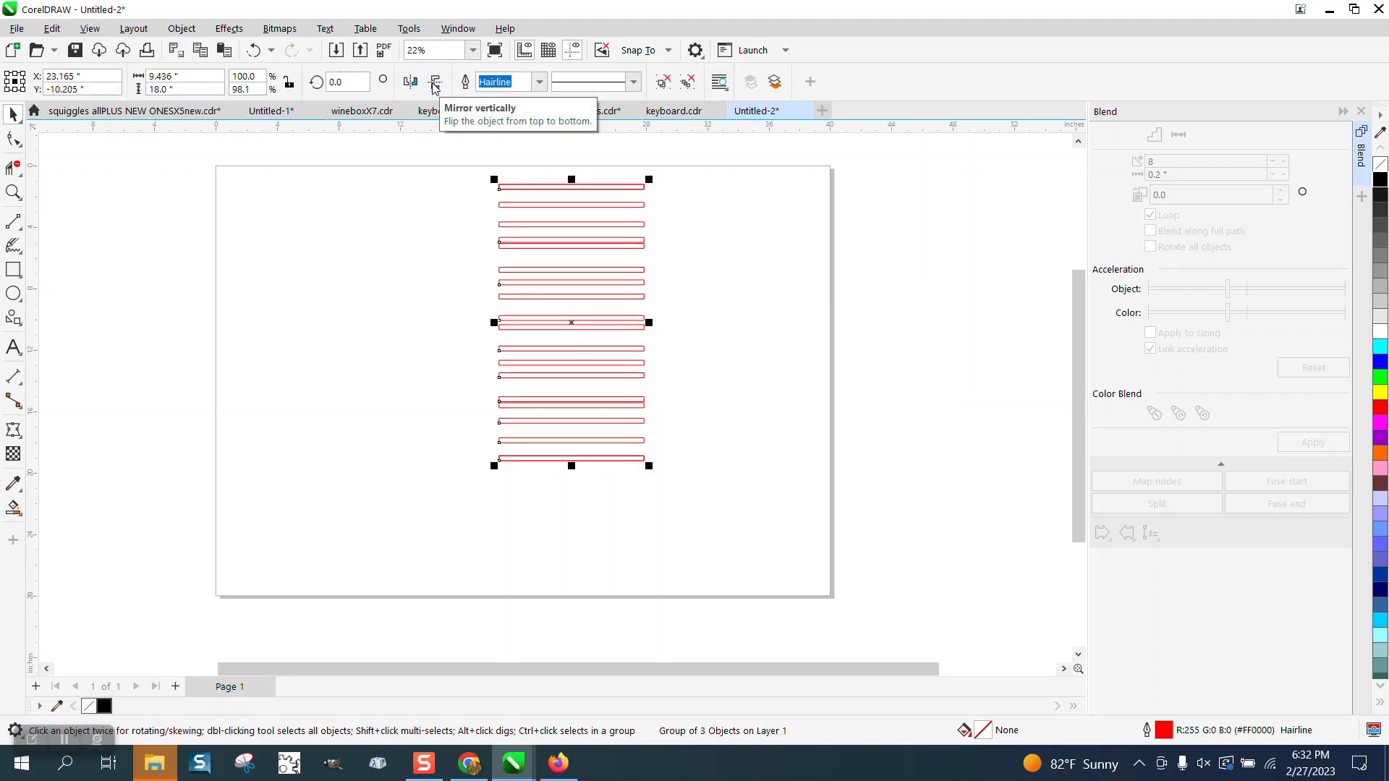
key(Down)
click(709, 245)
Move the mirrored group up so its topmost bar coincides with the lowest bar of the original group.
click(13, 193)
drag(484, 425, 745, 515)
click(14, 115)
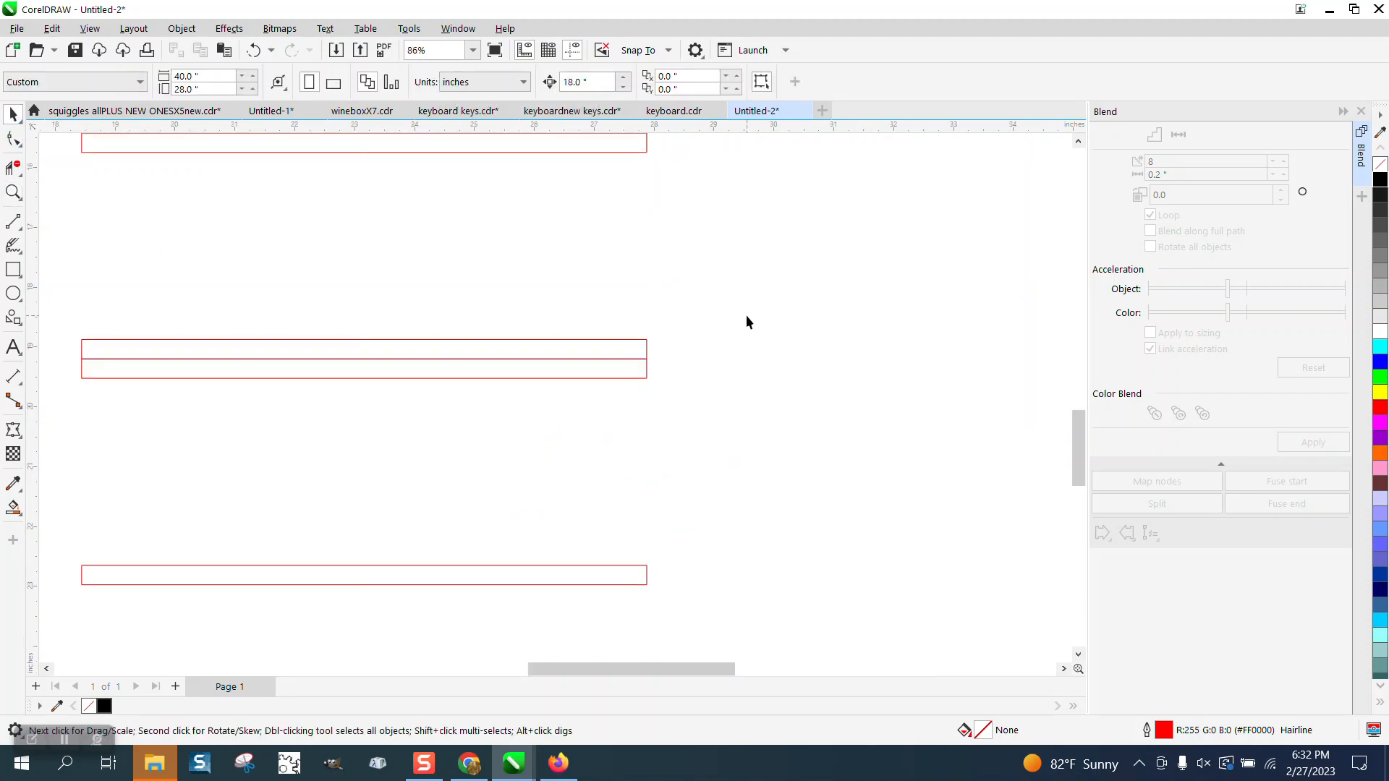
click(650, 371)
mouse_move(646, 361)
mouse_down()
mouse_move(651, 398)
mouse_move(652, 350)
mouse_up()
scroll(700, 336, down, 5)
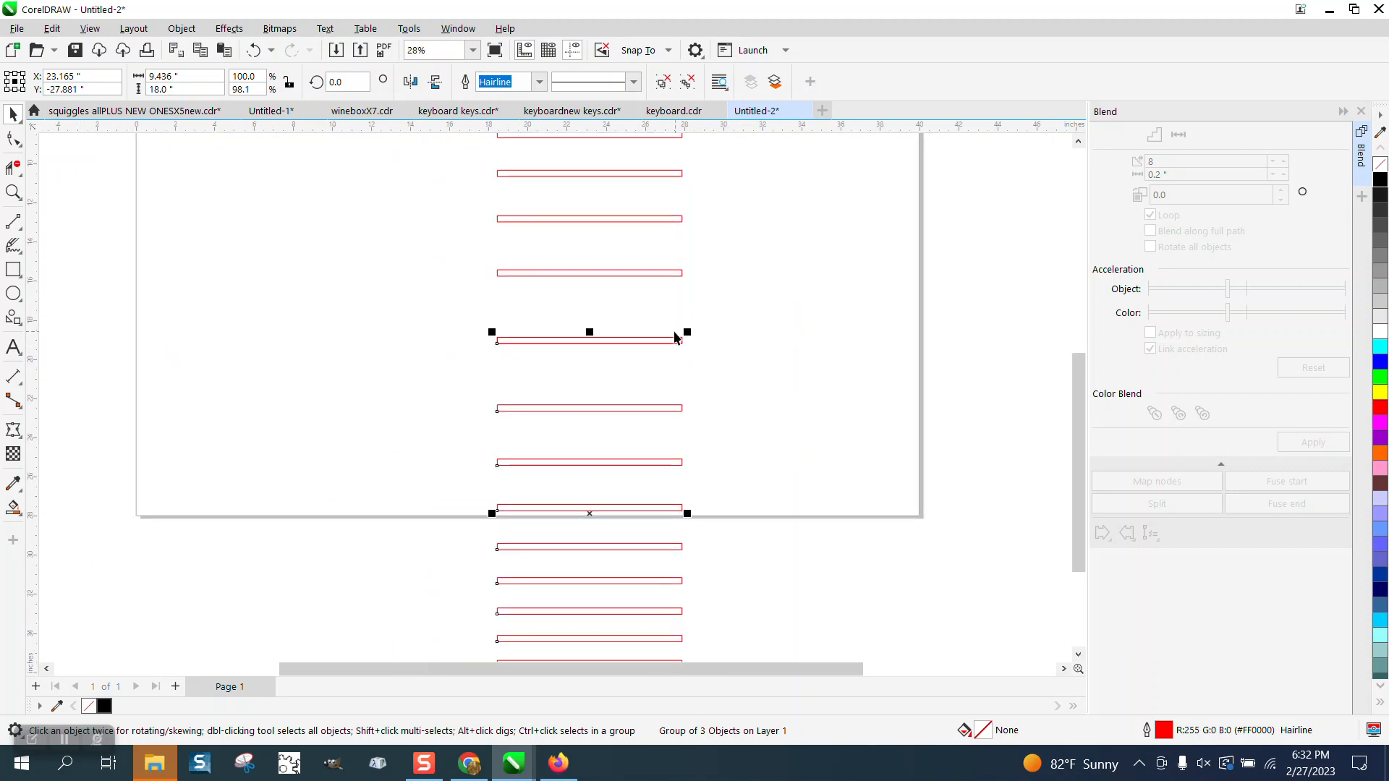
Ungroup all bars of the original and mirrored groups.
click(451, 349)
click(13, 193)
drag(550, 166, 774, 519)
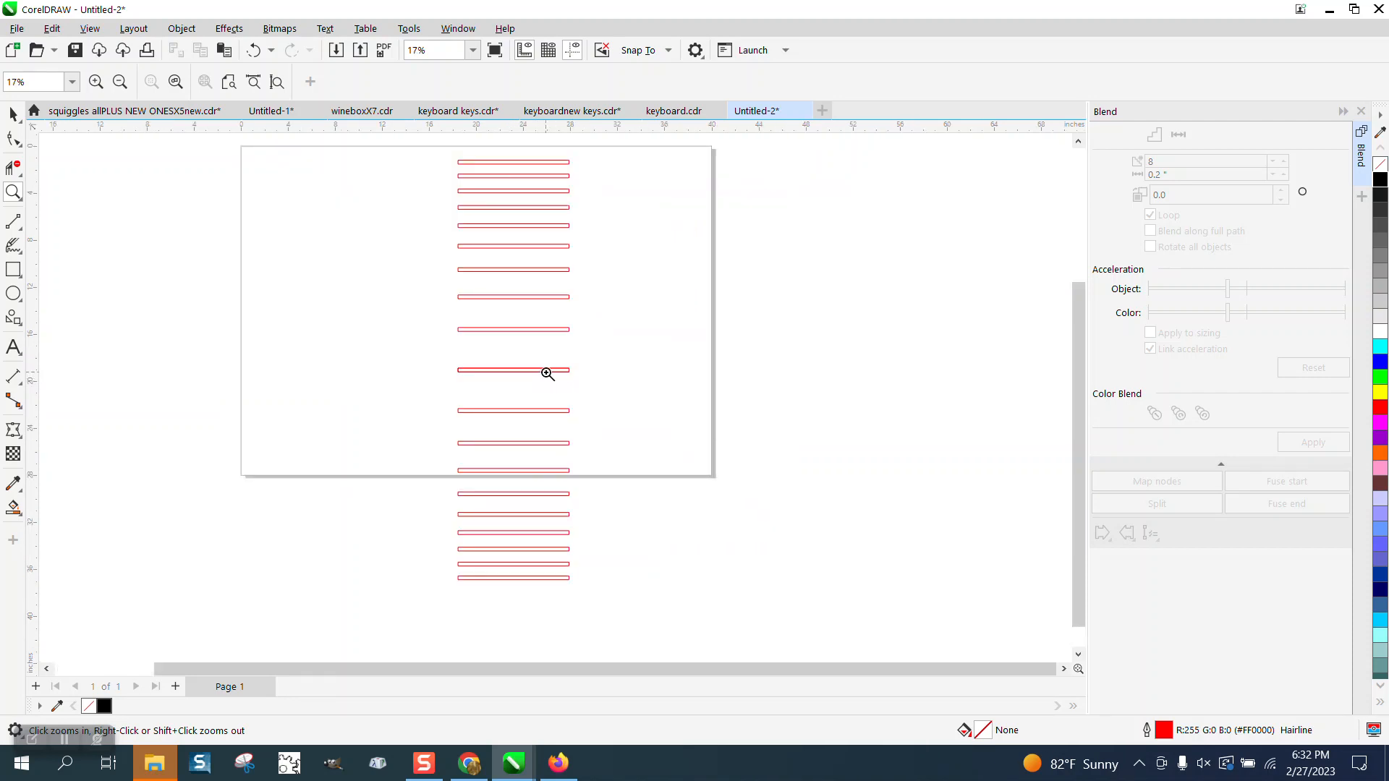
click(13, 114)
scroll(384, 343, down, 1)
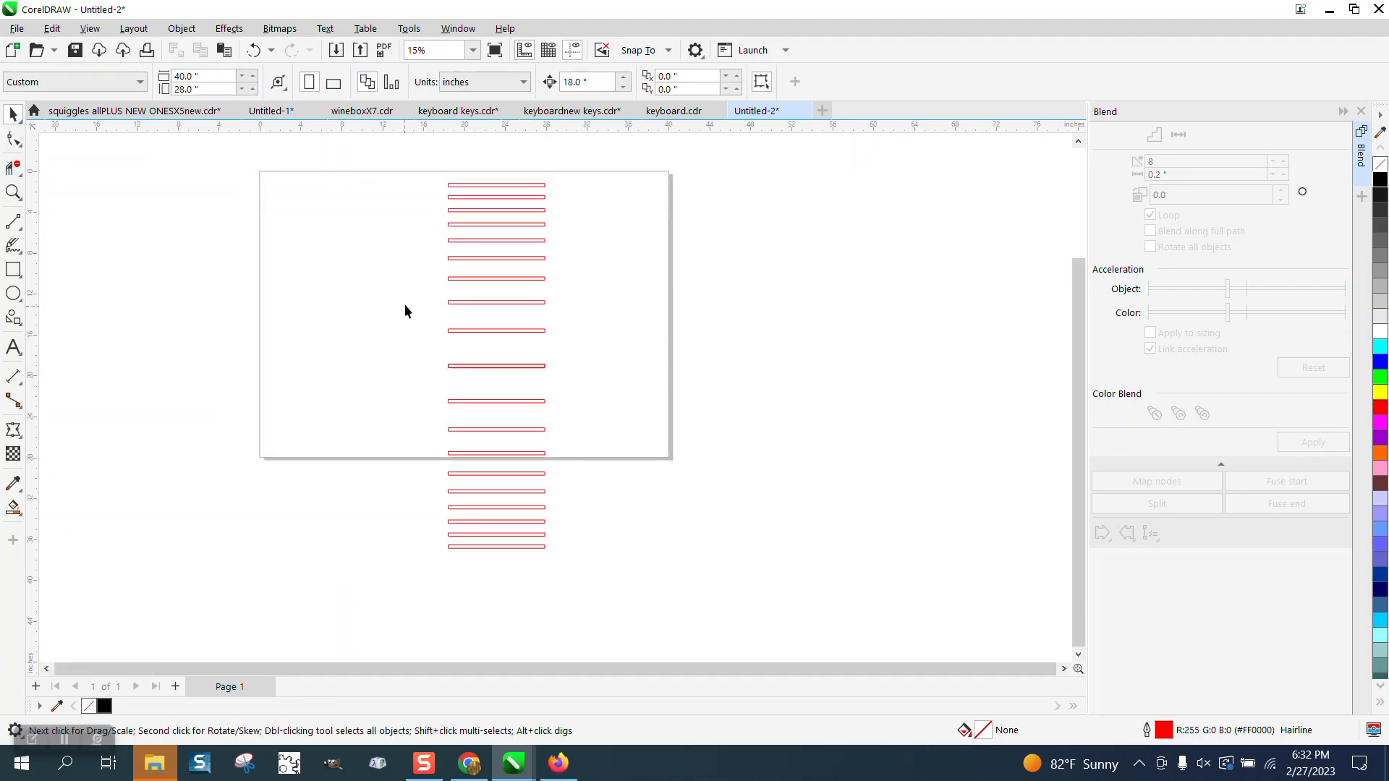
drag(653, 563, 653, 563)
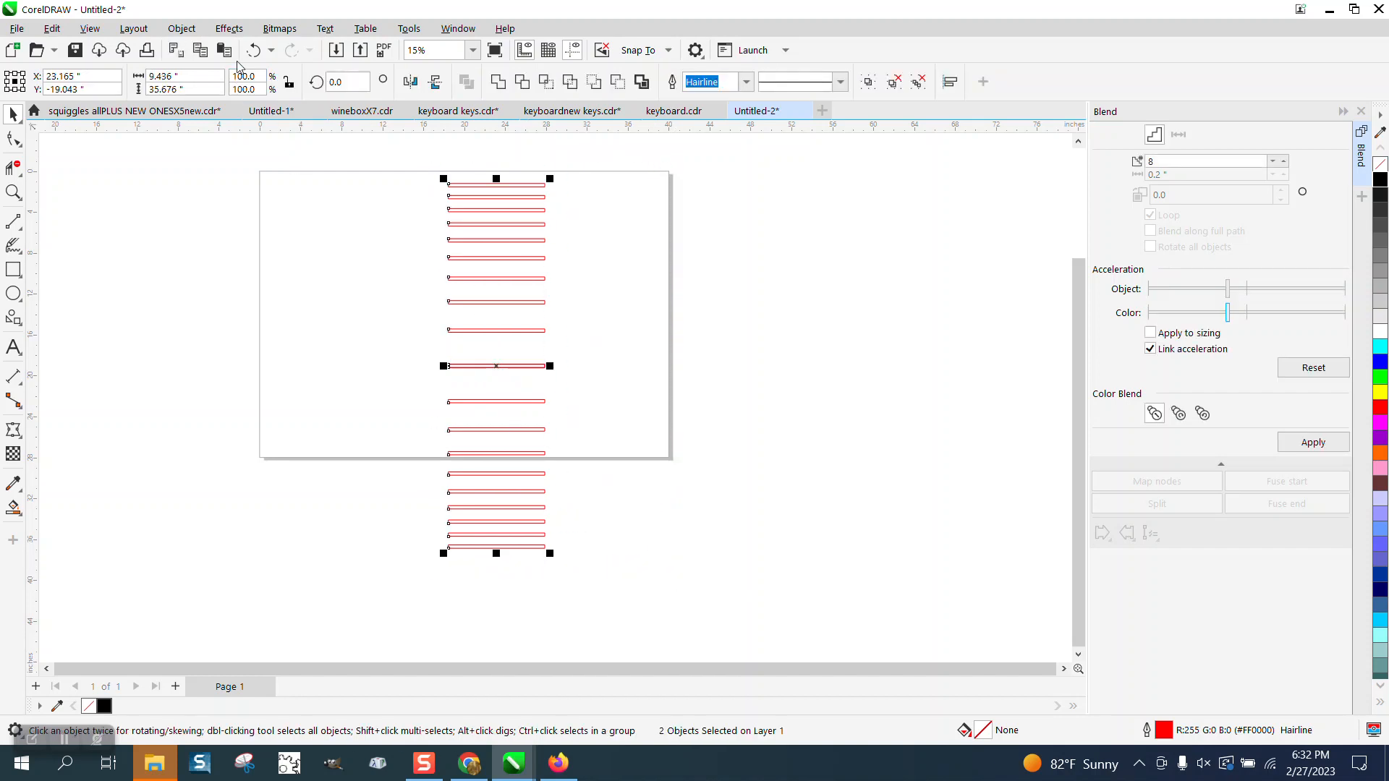
click(181, 31)
mouse_move(217, 321)
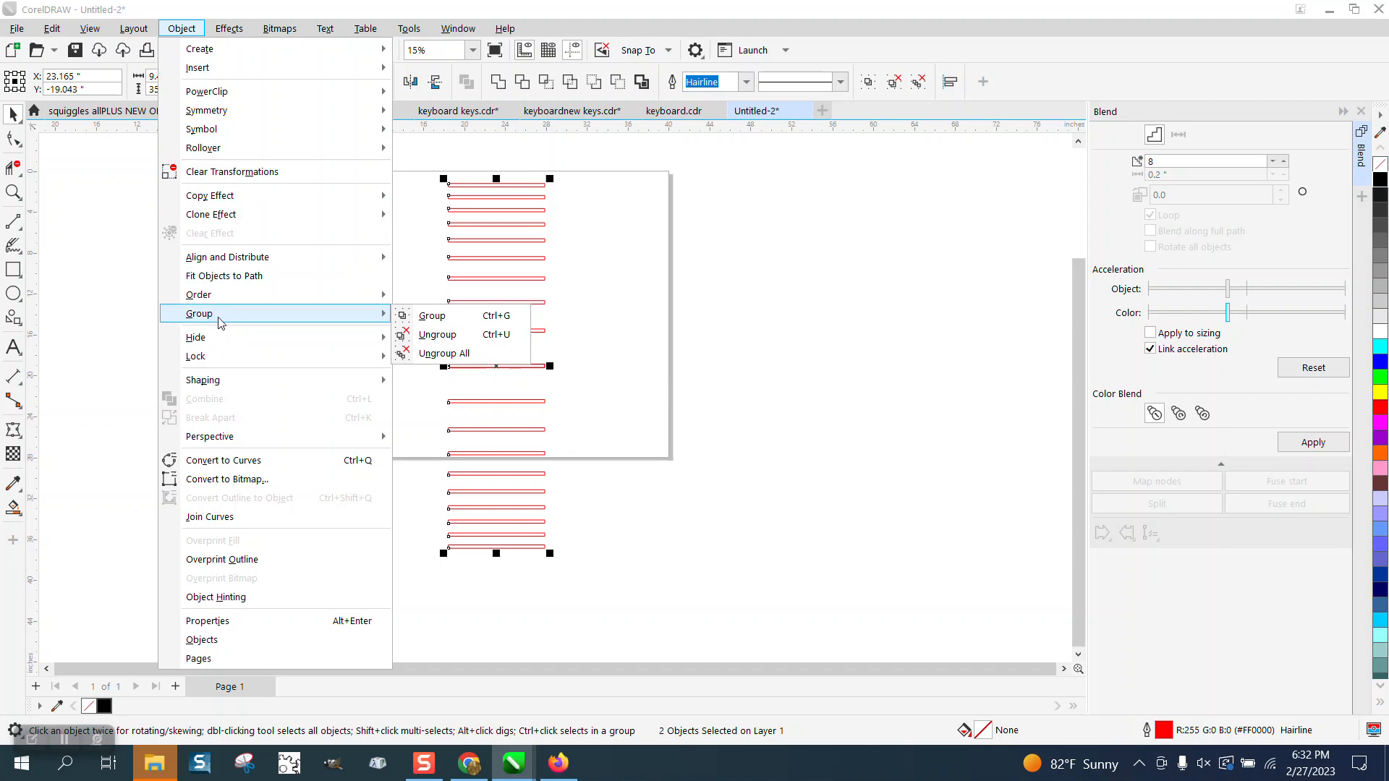
click(441, 354)
Move the duplicate bar at the middle of the stack off the page's right side and check the selection of remaining bars.
click(372, 333)
drag(513, 371, 788, 374)
drag(406, 214, 654, 598)
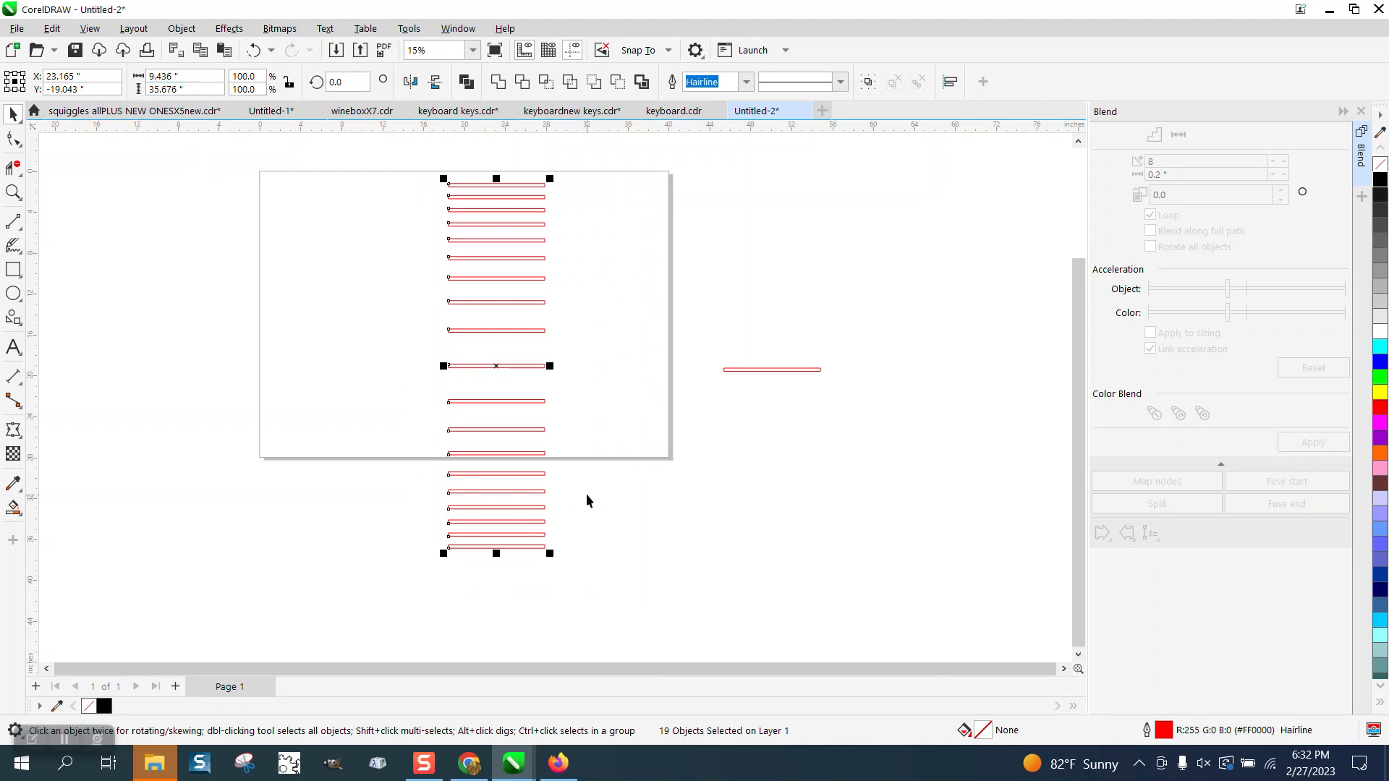
click(590, 410)
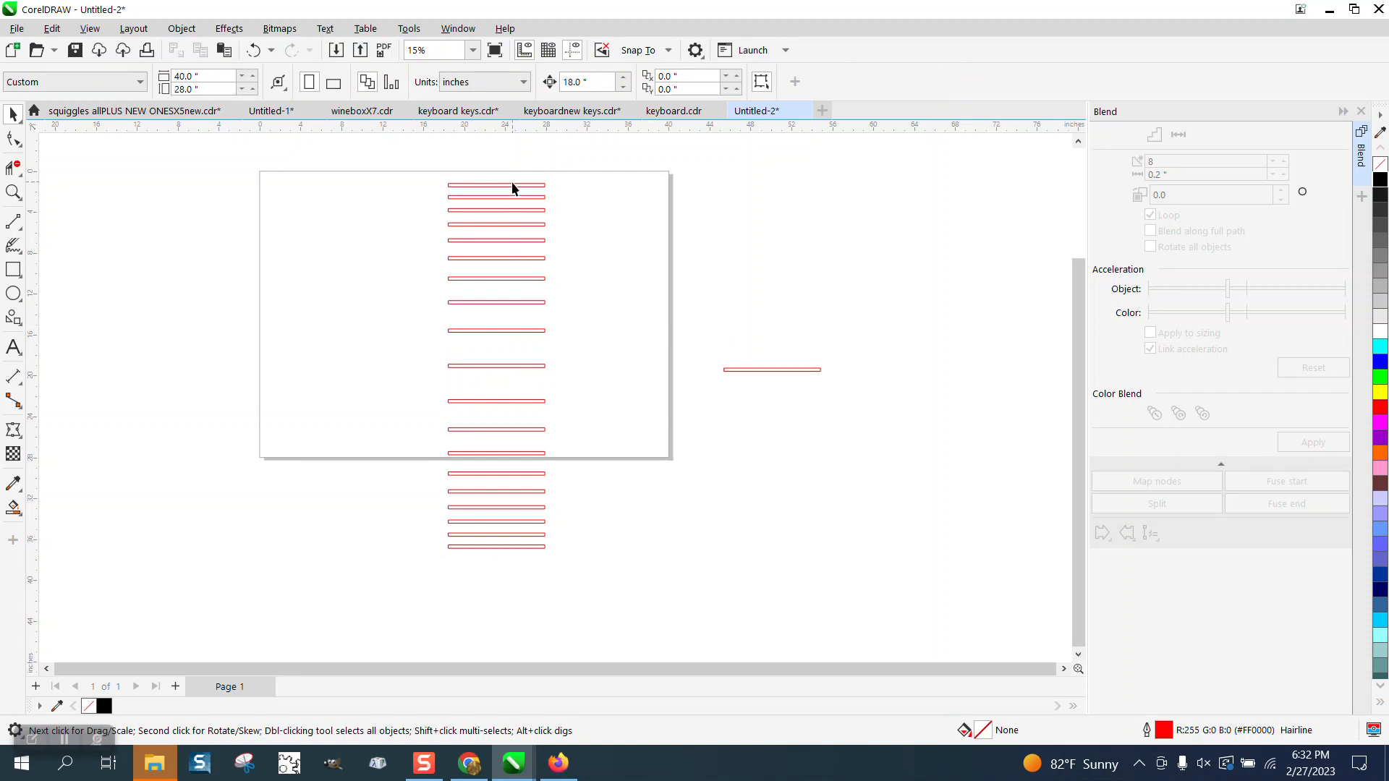
Delete the whole stack of bars on the page and rotate the single off-page bar by 90 degrees.
drag(672, 614, 673, 615)
key(Delete)
click(764, 376)
click(348, 82)
text(90)
key(Return)
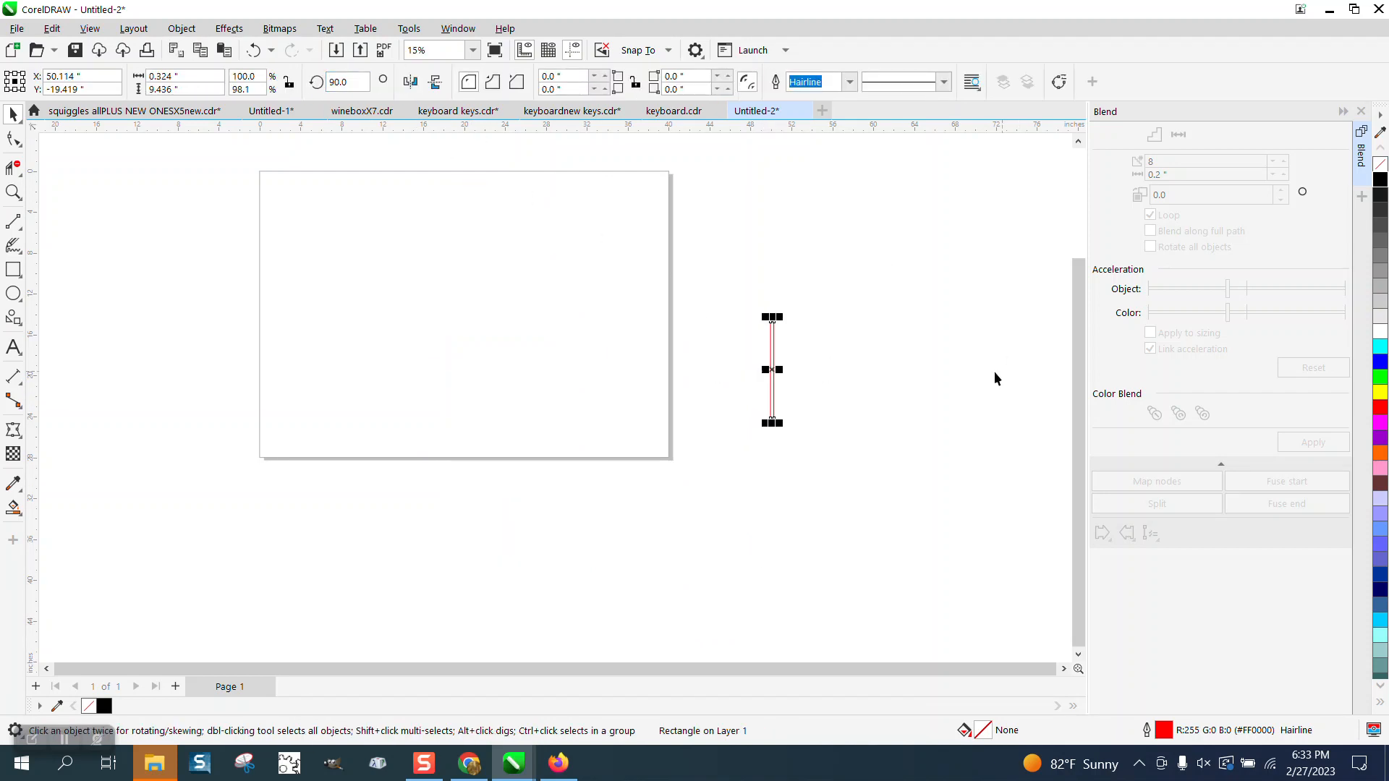
Place two copies of the vertical bar level with each other on opposite sides of the page, spanning about 84.5 inches.
drag(779, 371, 1014, 327)
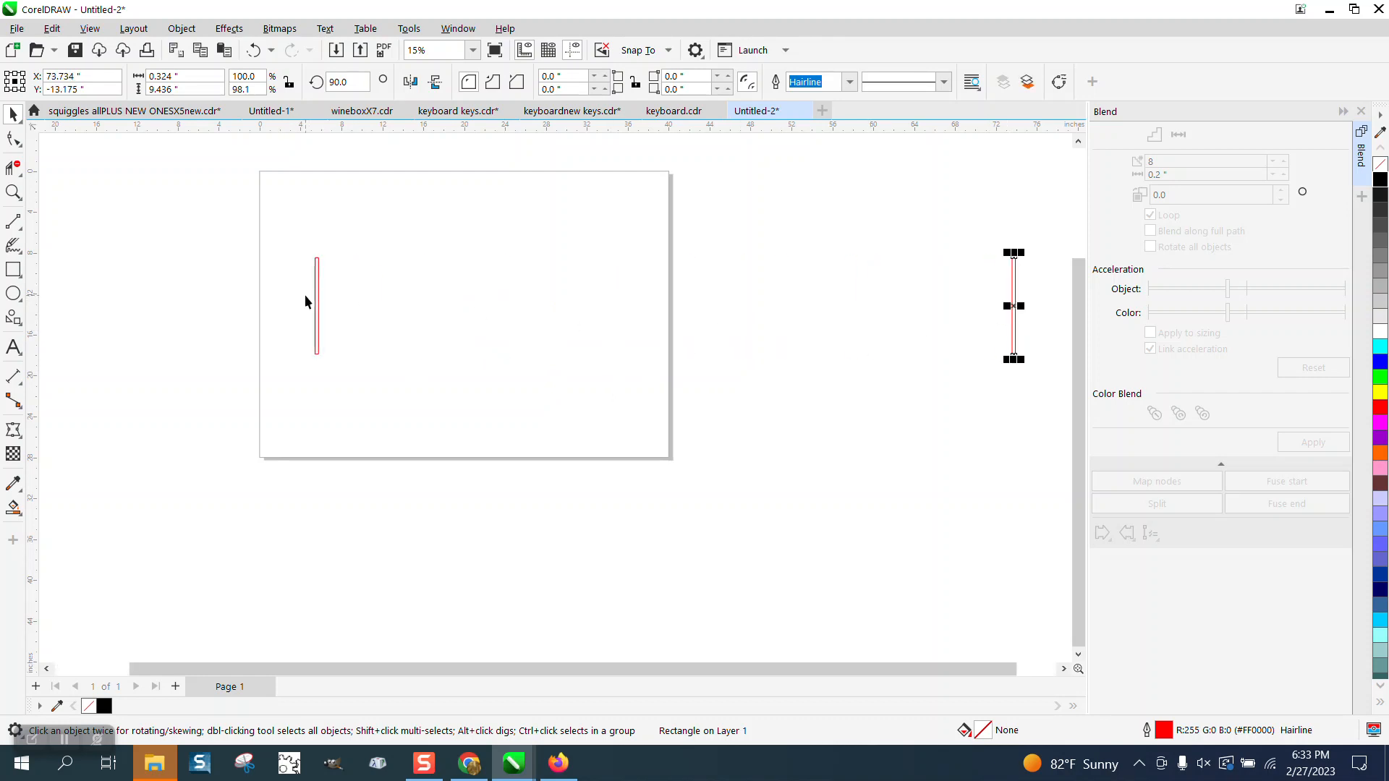
drag(317, 302, 153, 304)
Blend the two vertical bars with 8 steps, shifting the object acceleration so the spacing narrows toward the right bar.
drag(122, 209, 996, 463)
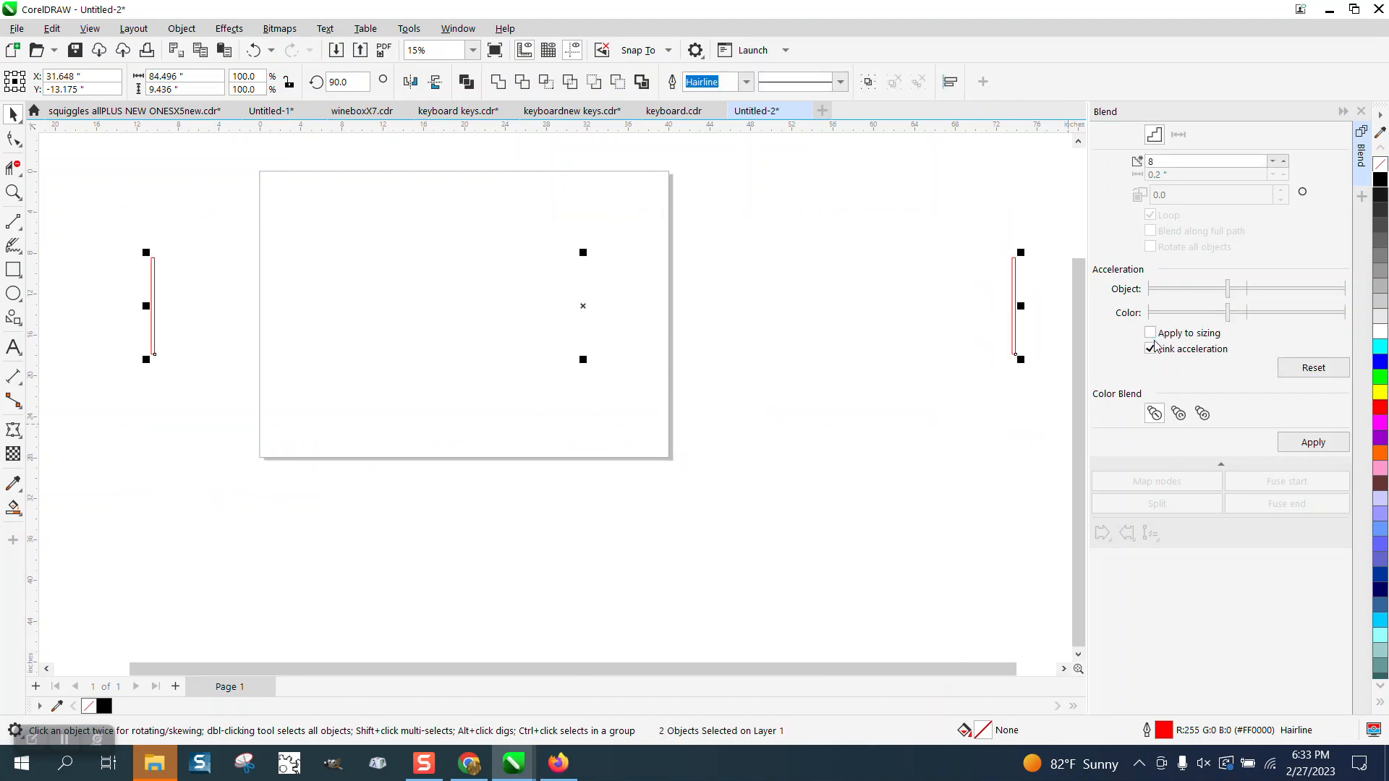
drag(1228, 289, 1296, 293)
click(1313, 442)
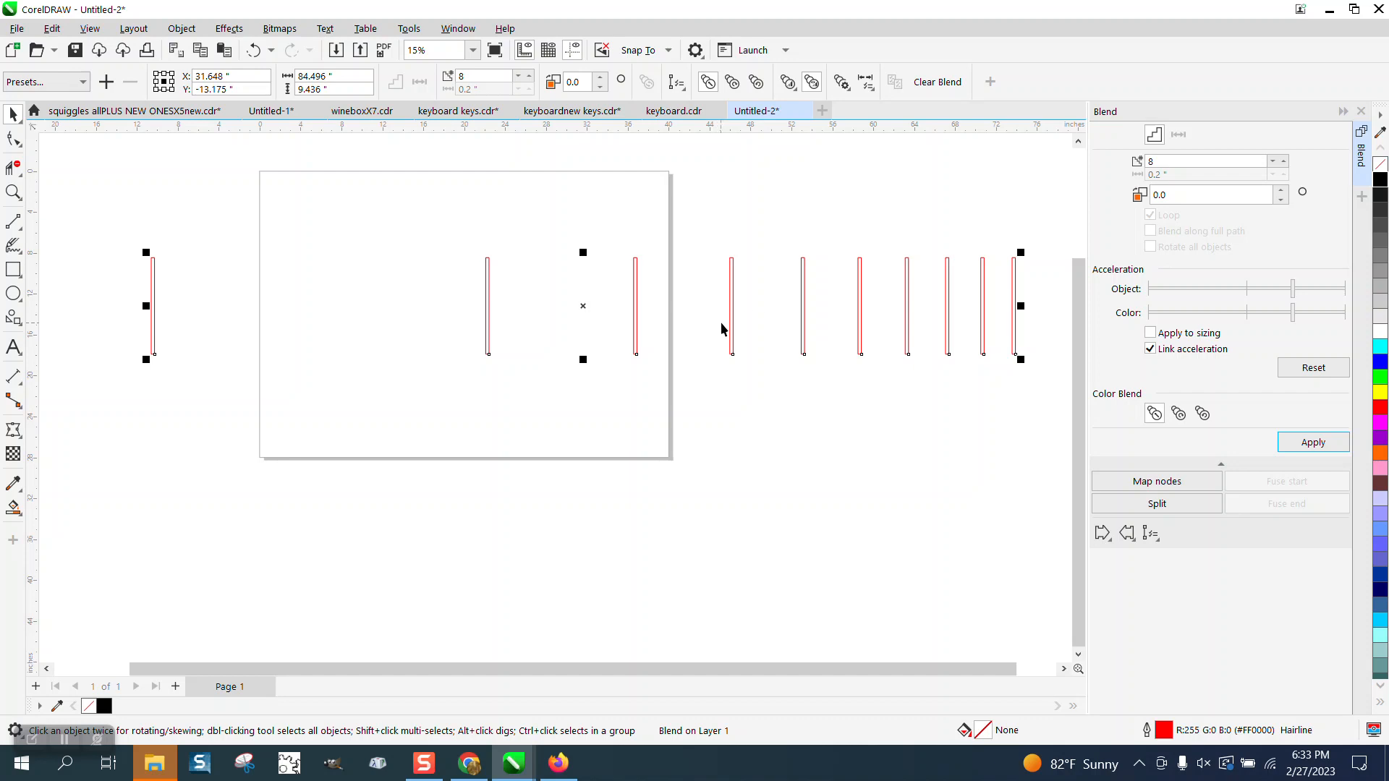
Dimension the gap between the first two vertical bars from the left and delete that dimension.
click(13, 192)
drag(118, 219, 919, 498)
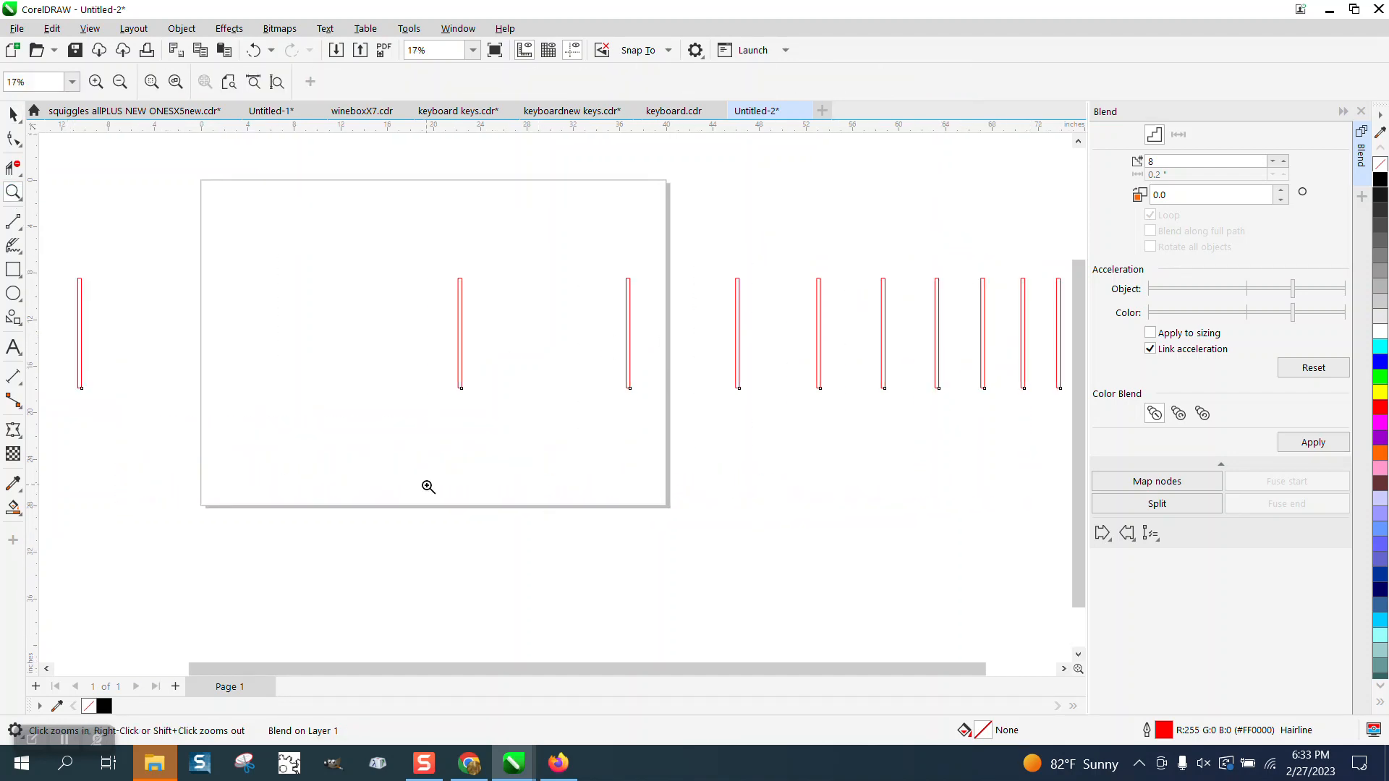
click(16, 377)
click(56, 377)
drag(81, 341, 459, 338)
click(434, 311)
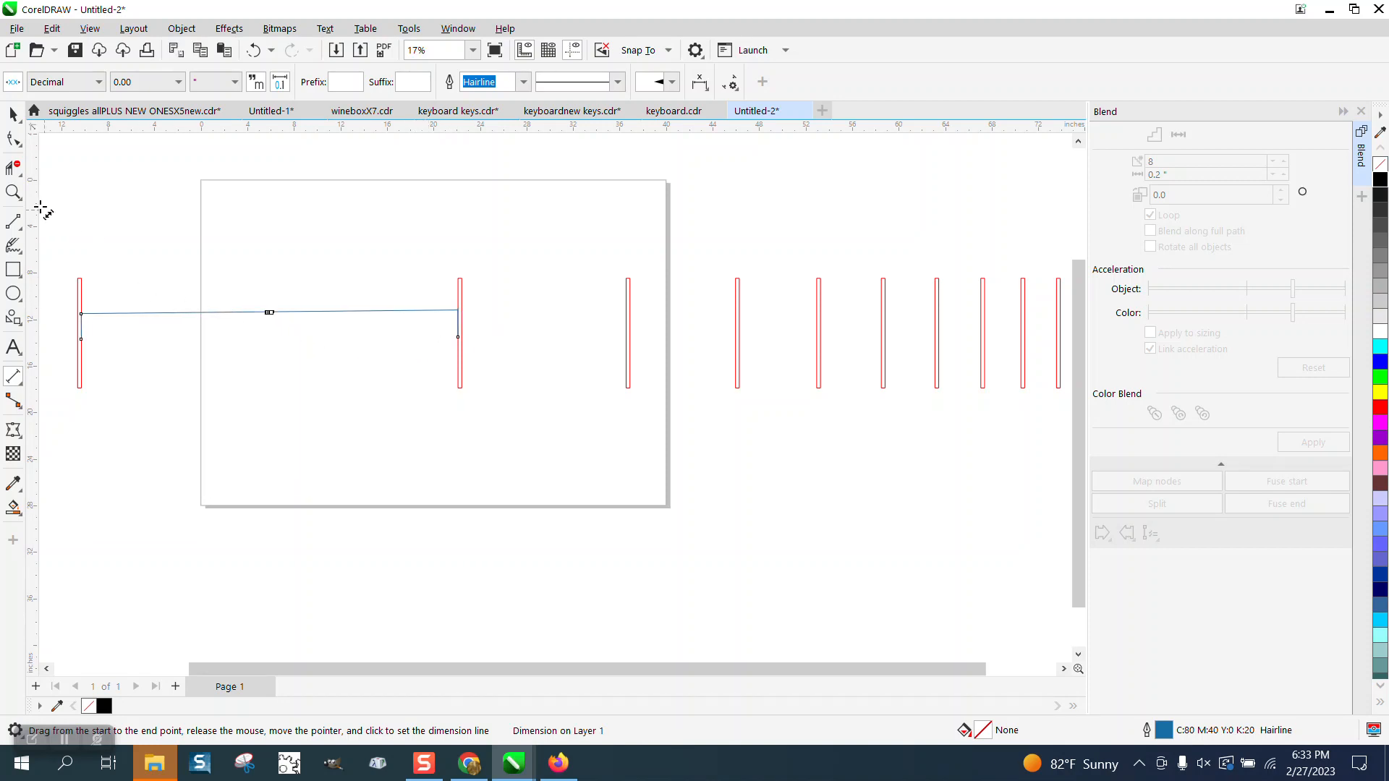
click(13, 115)
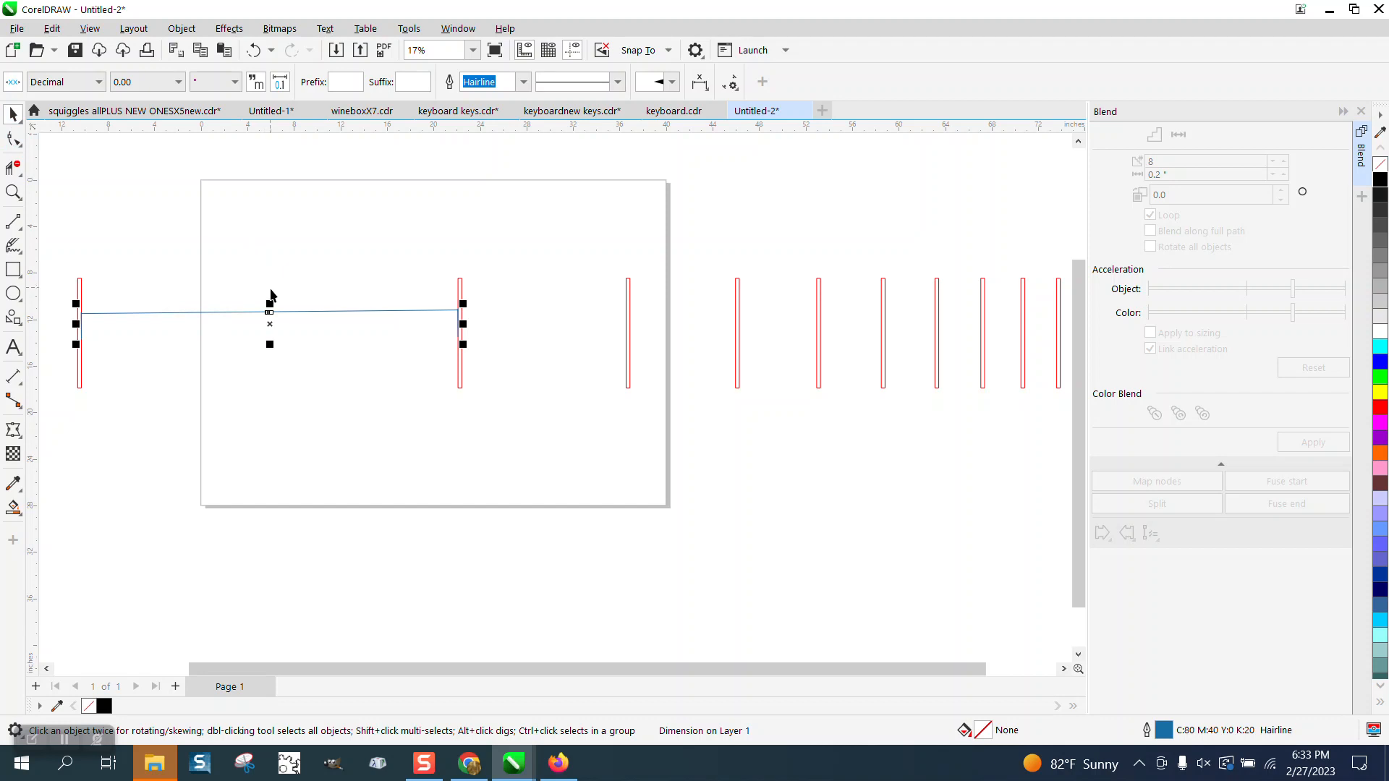
key(Delete)
Set the default text size to 150 pt with nothing selected, accepting the document defaults change.
click(14, 346)
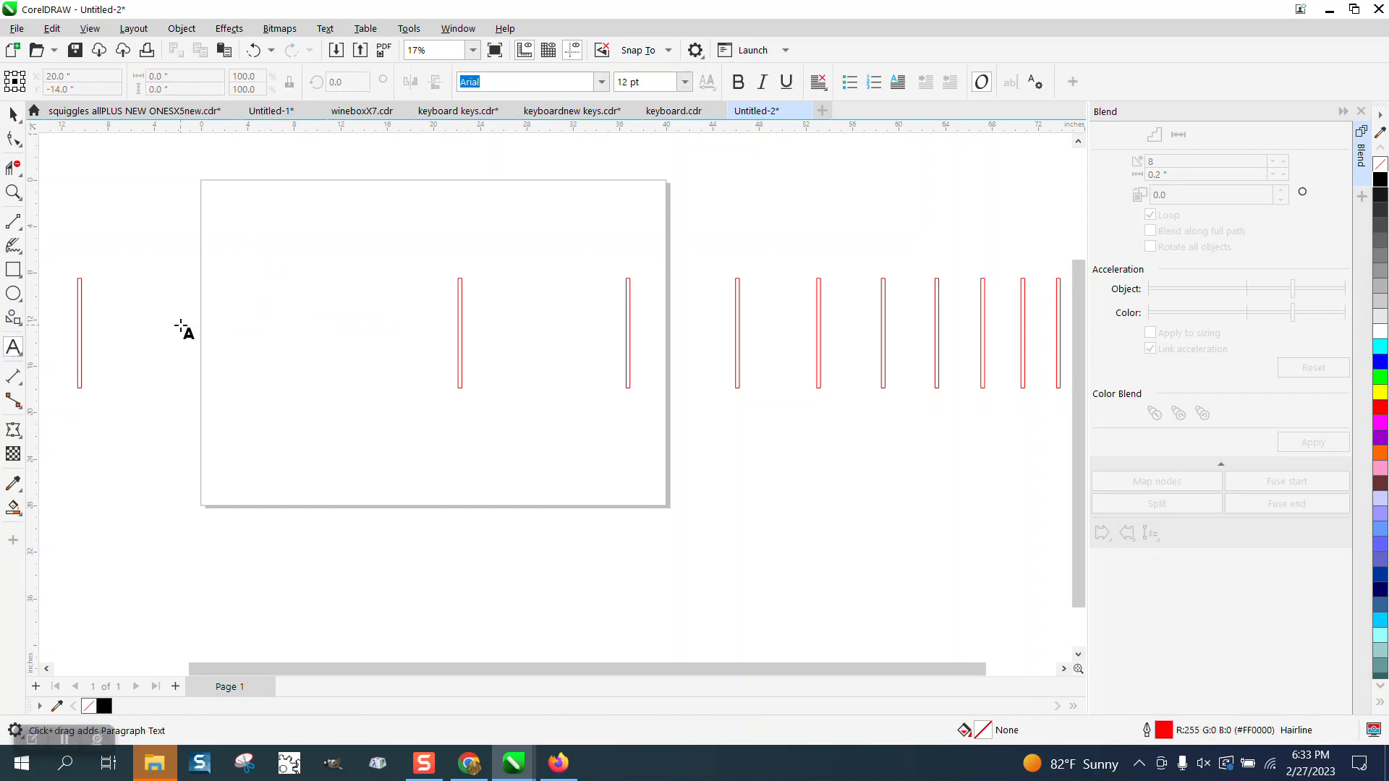
click(684, 82)
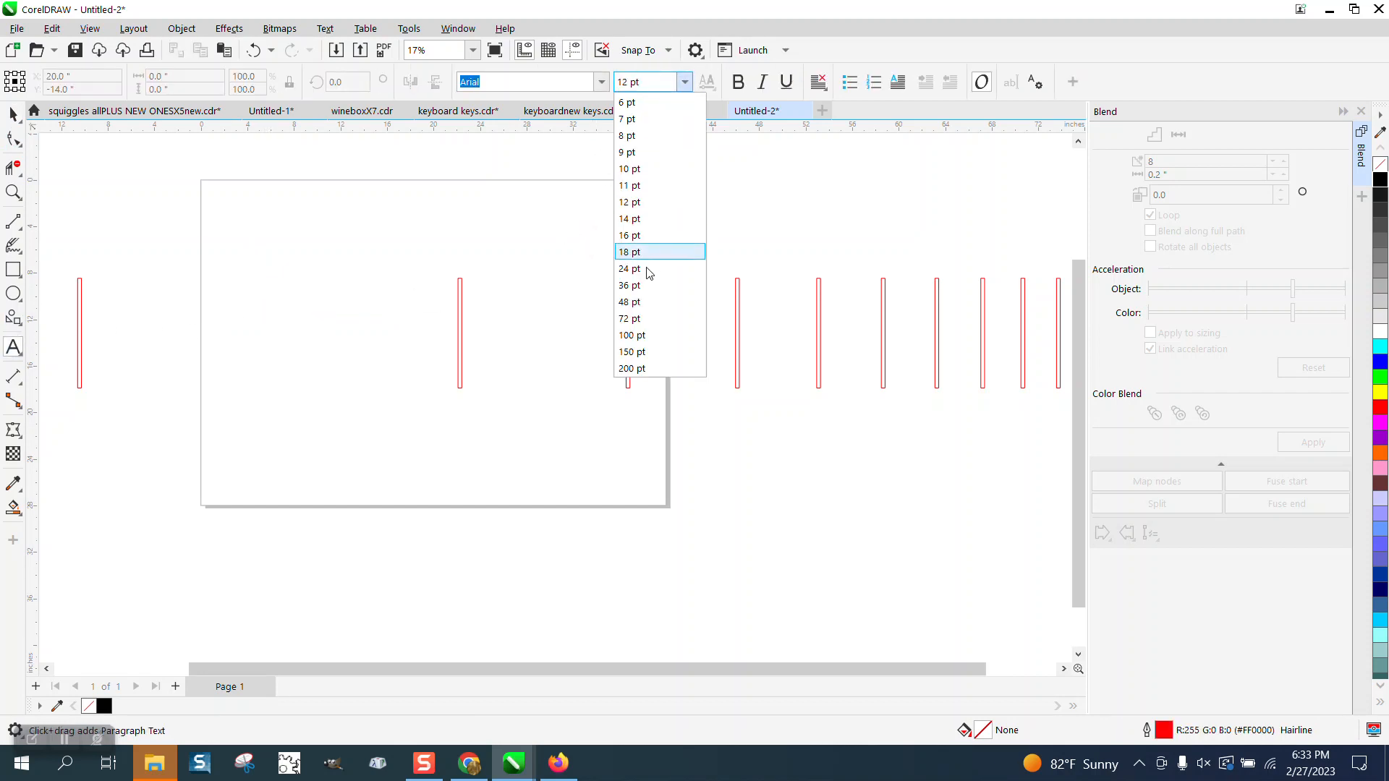
click(635, 353)
click(562, 399)
click(722, 454)
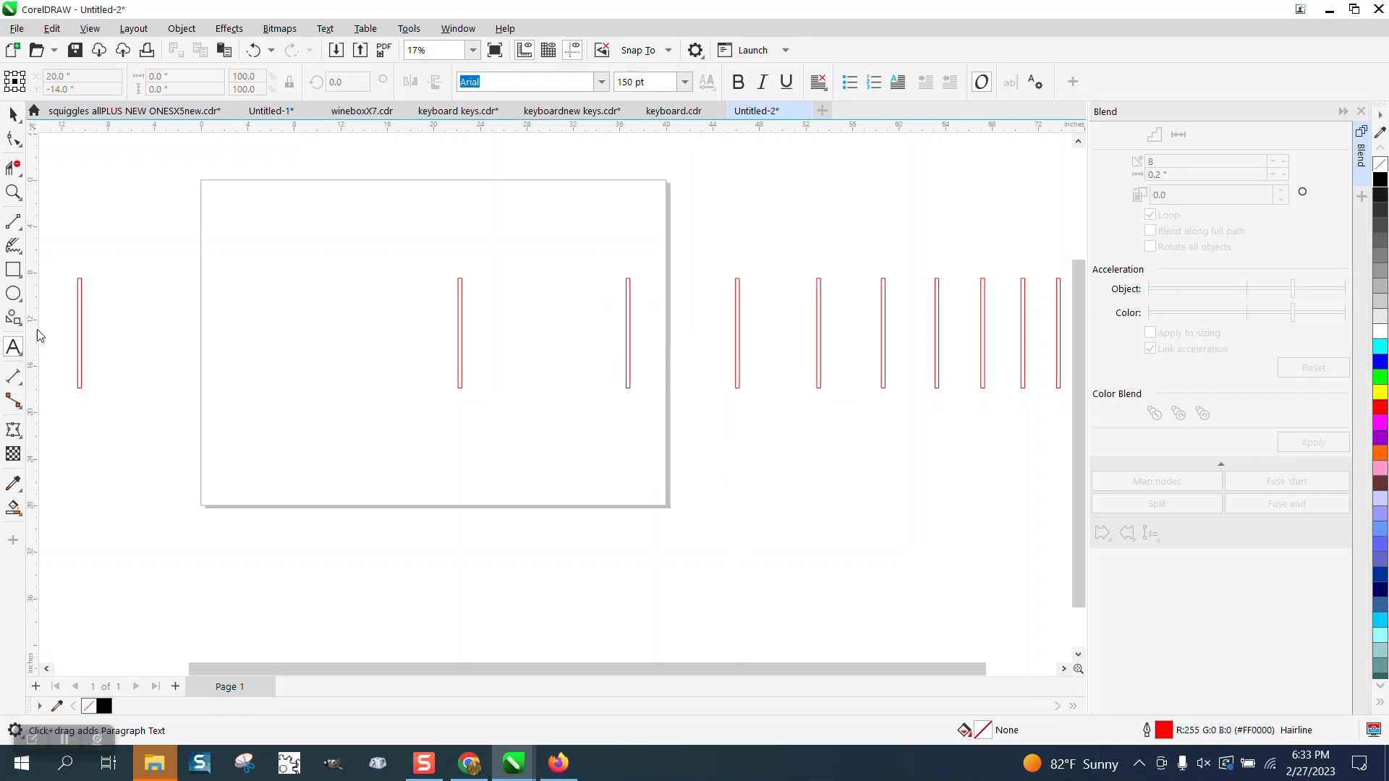
Dimension the gap between the first and second vertical bars and the gap between the second and third.
click(25, 391)
click(81, 374)
drag(81, 341, 458, 343)
click(460, 341)
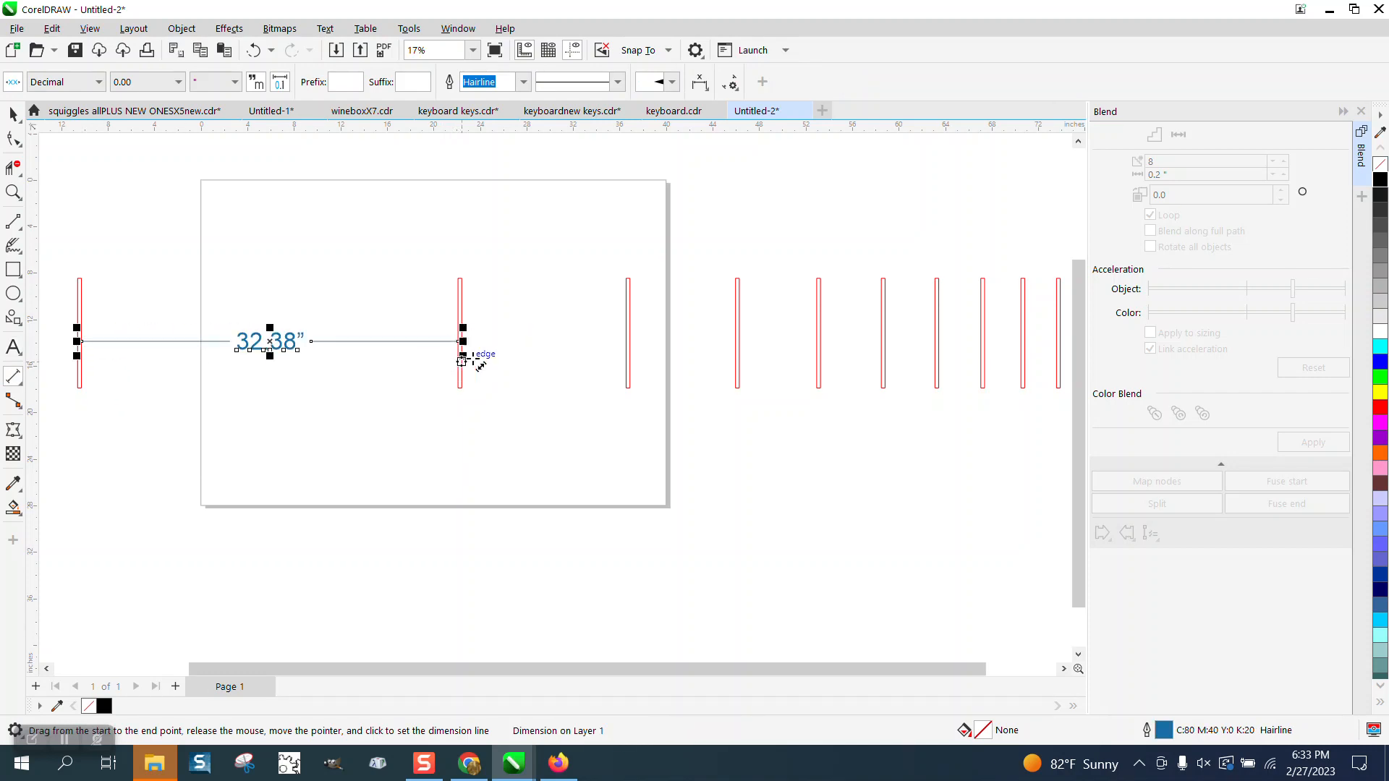
drag(626, 340, 466, 336)
click(467, 333)
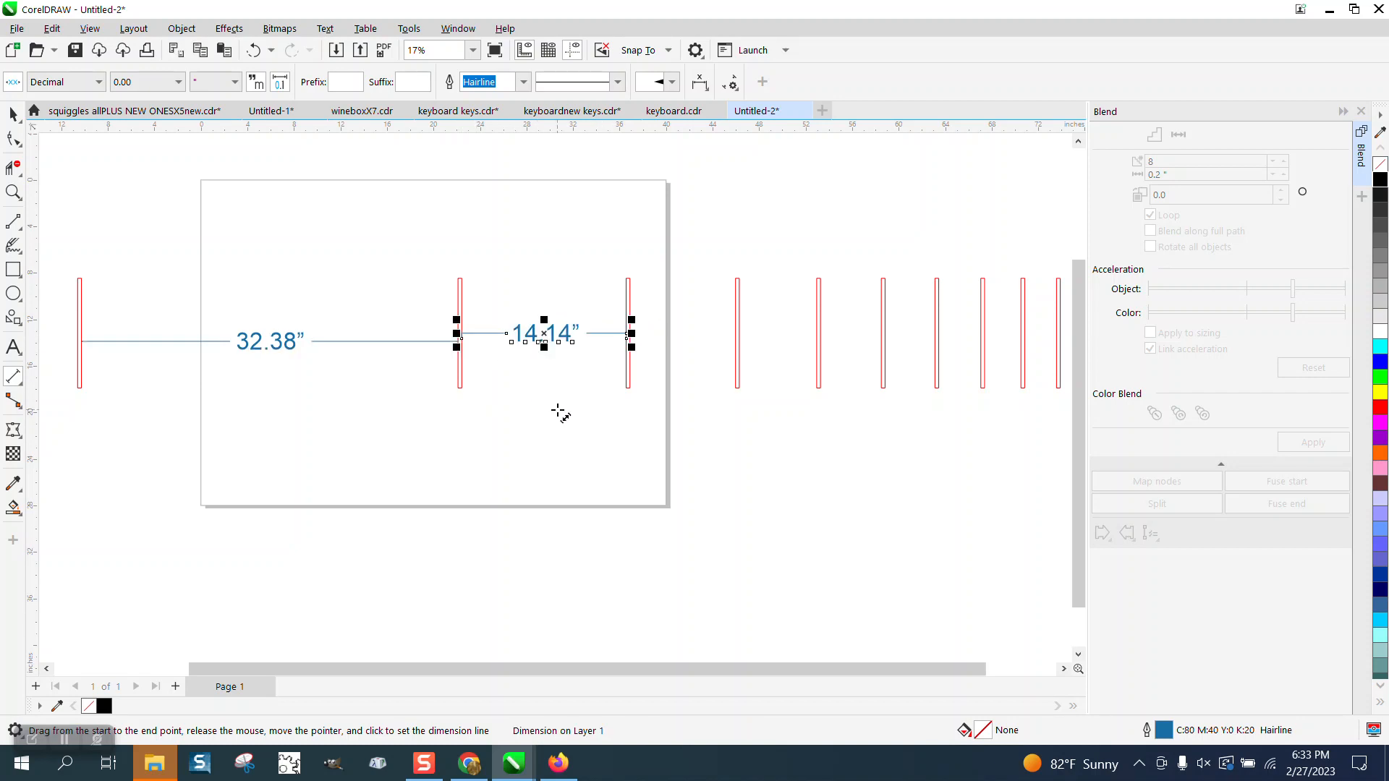
Delete both gap dimensions and the whole row of blended vertical bars, leaving the page empty.
click(13, 116)
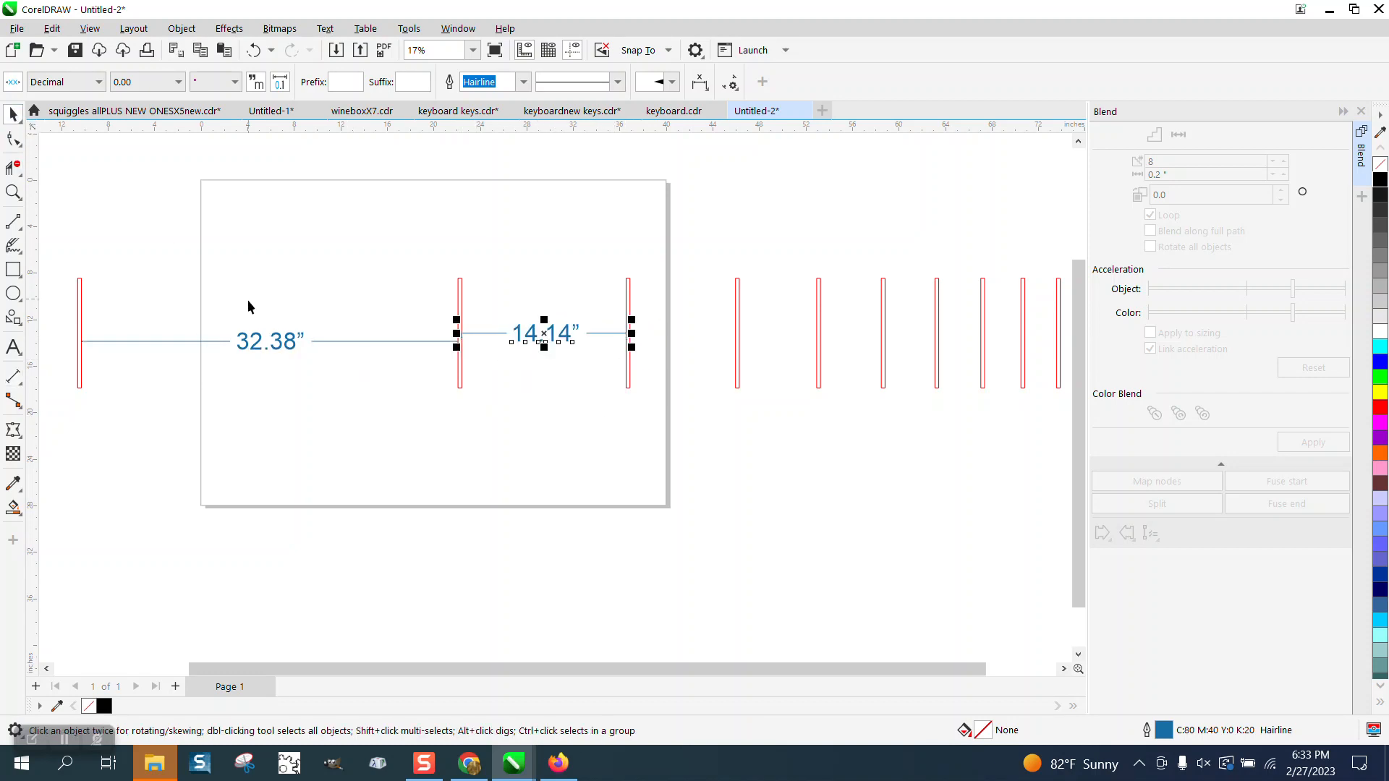
click(273, 341)
click(286, 346)
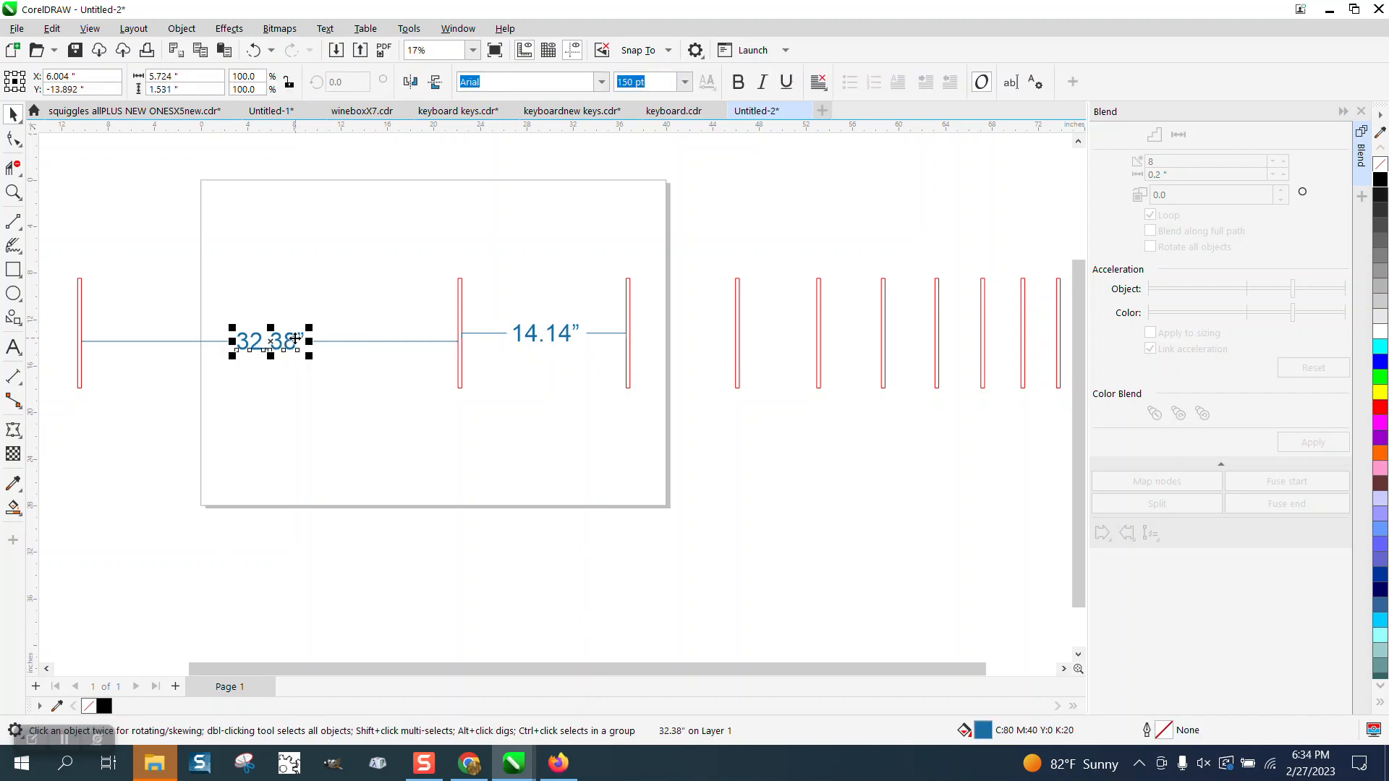
key(Delete)
click(559, 341)
key(Delete)
scroll(457, 347, down, 1)
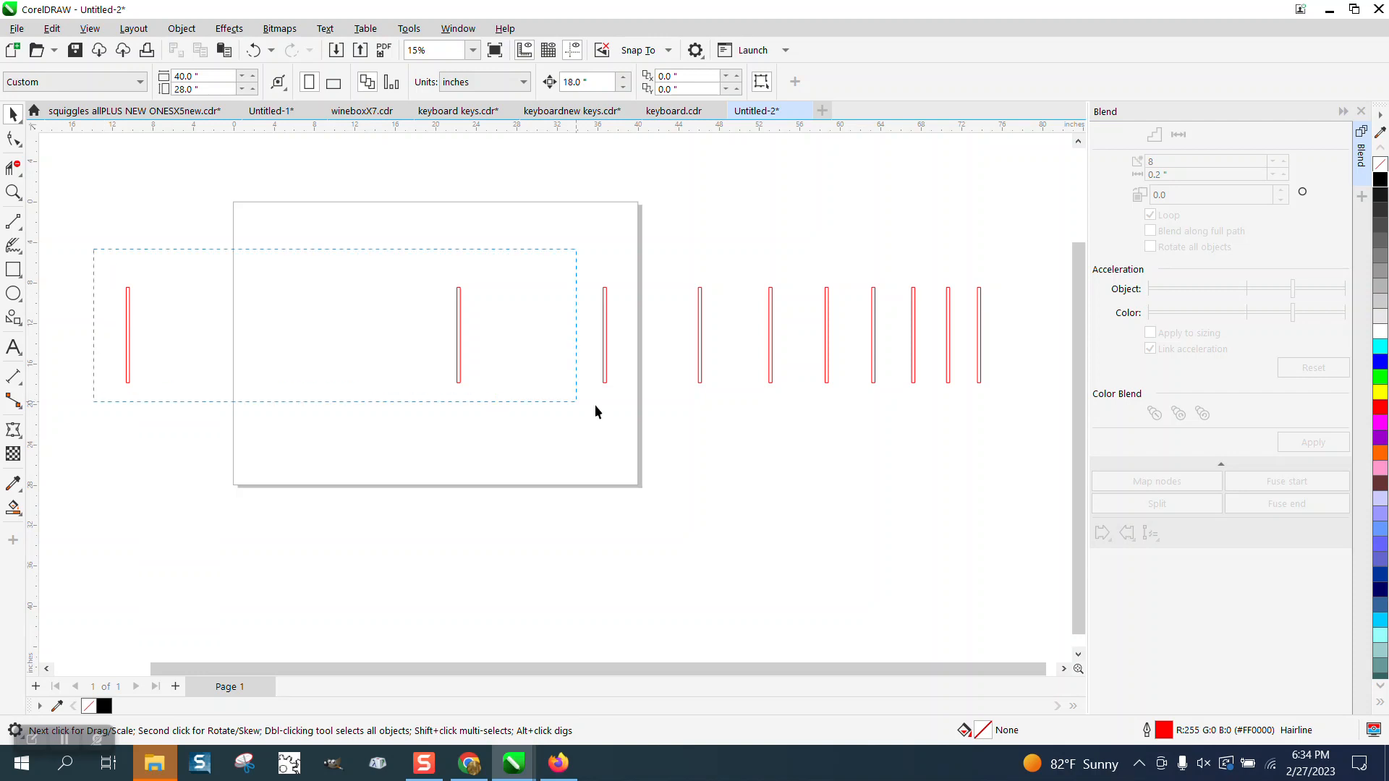
drag(1036, 453, 1036, 454)
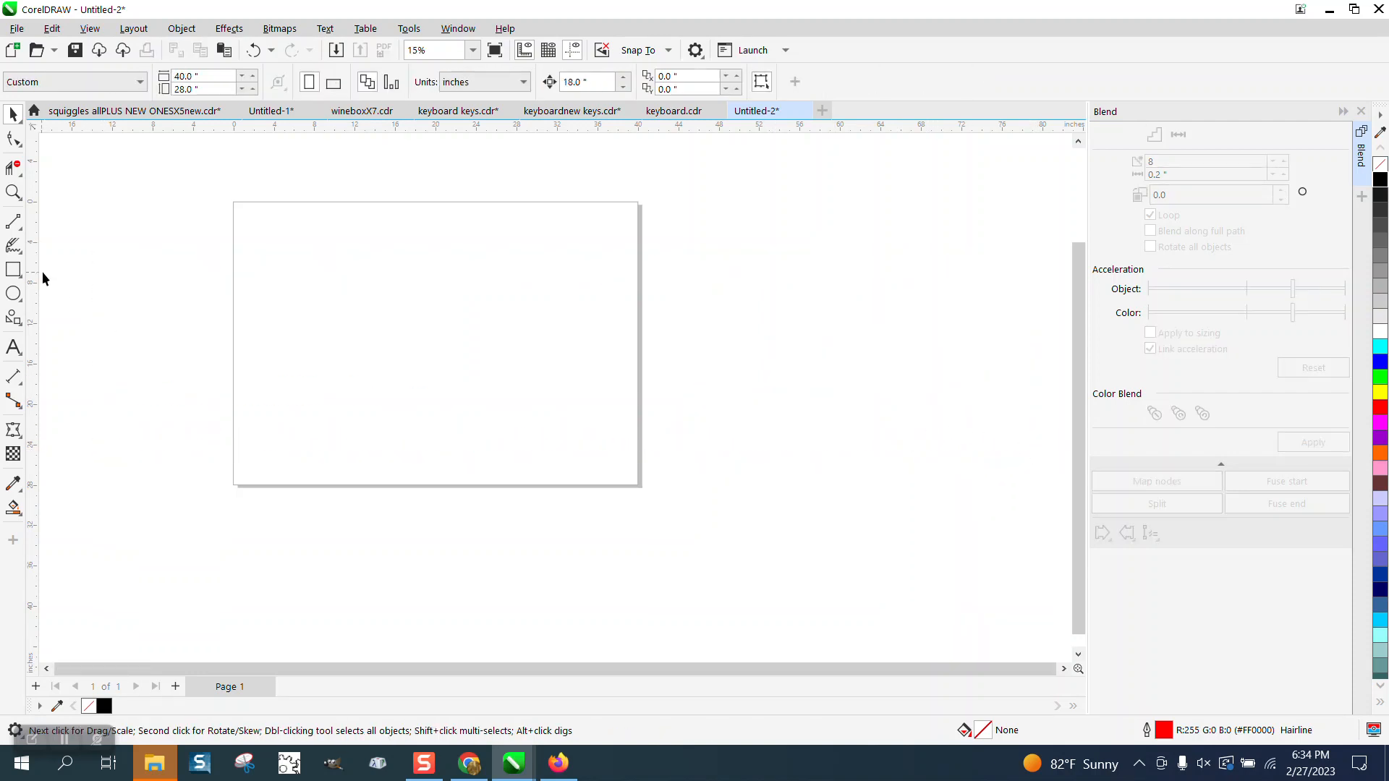